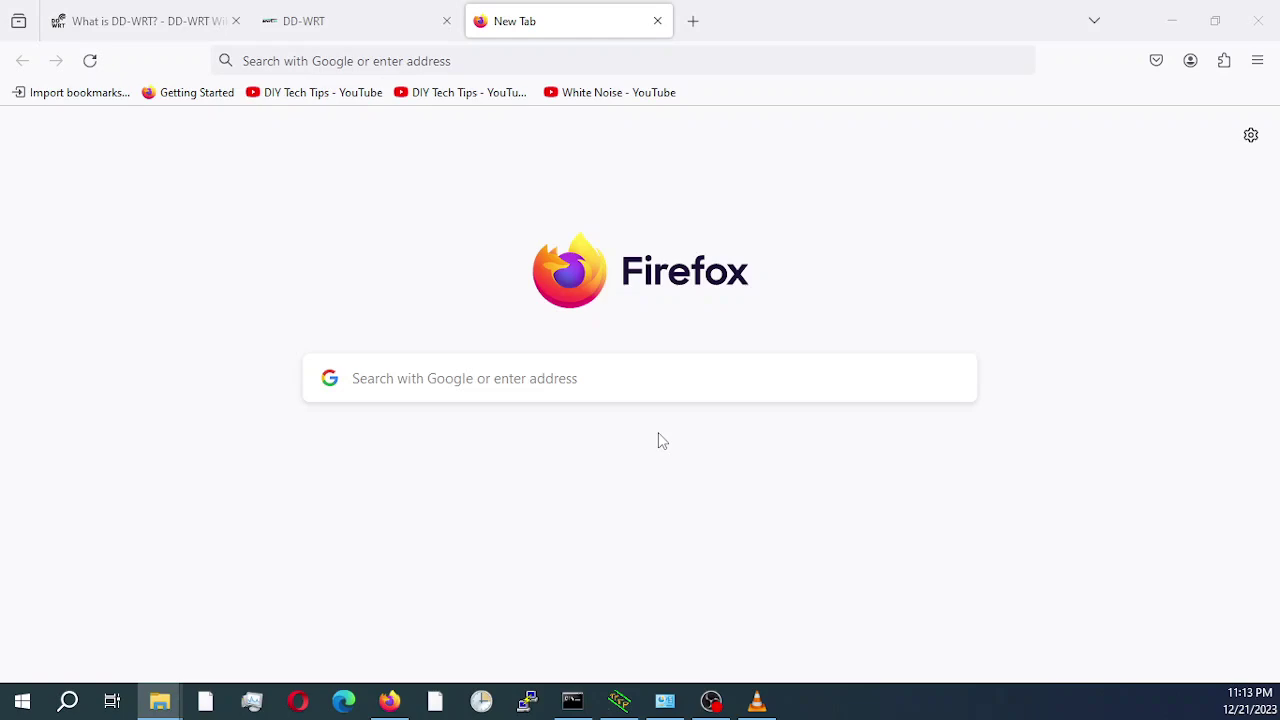
Switch back to the 'What is DD-WRT? - DD-WRT Wiki' tab.
left_click(116, 24)
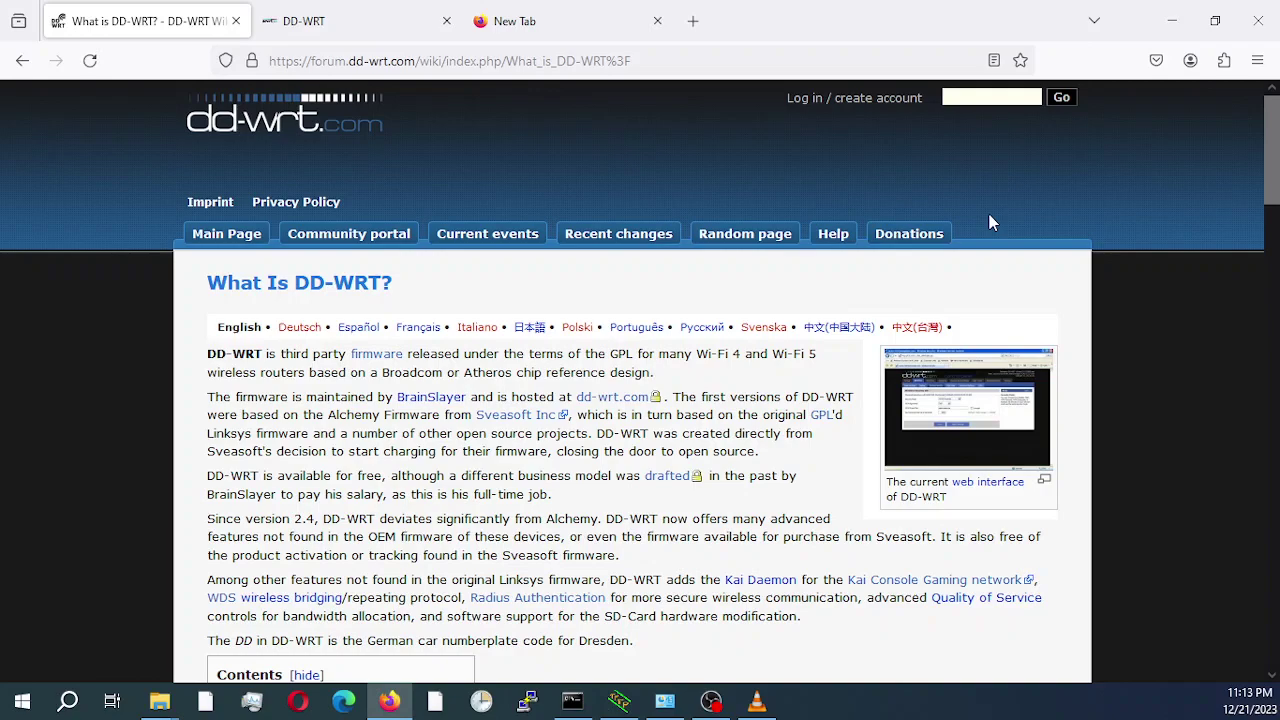
Switch to the dd-wrt.com homepage tab and select its page address.
left_click(324, 27)
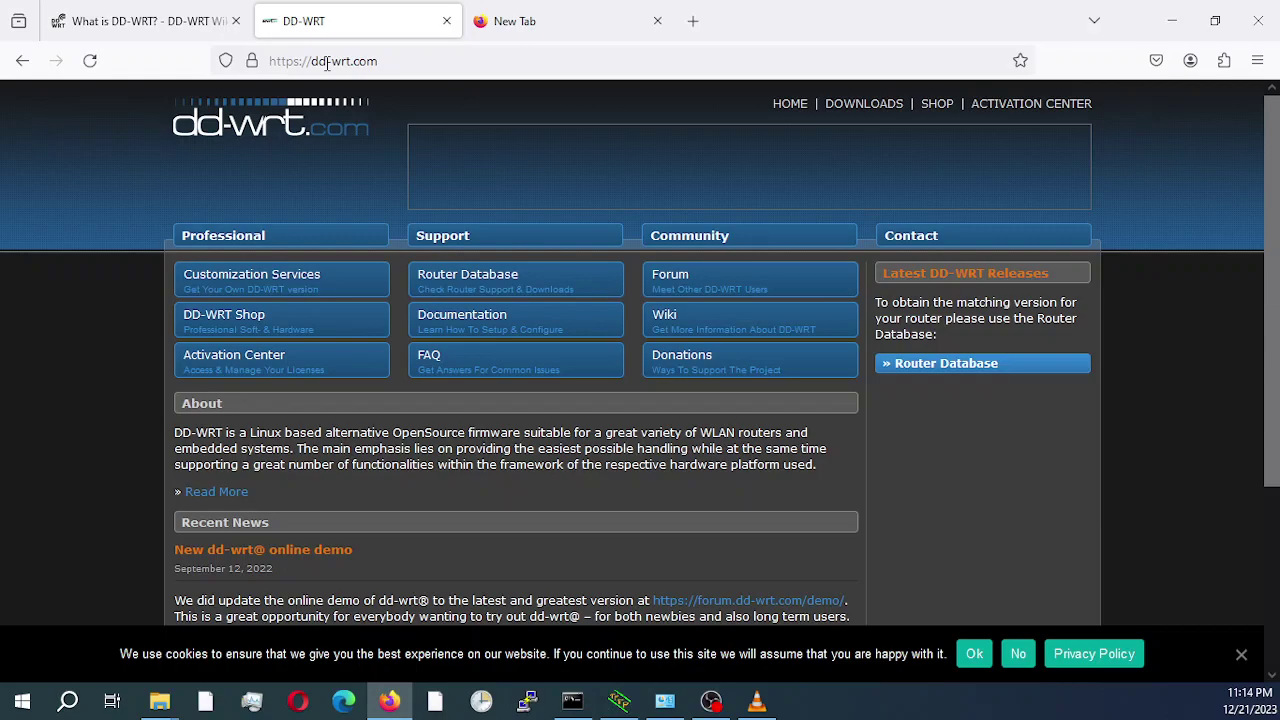
left_click(404, 62)
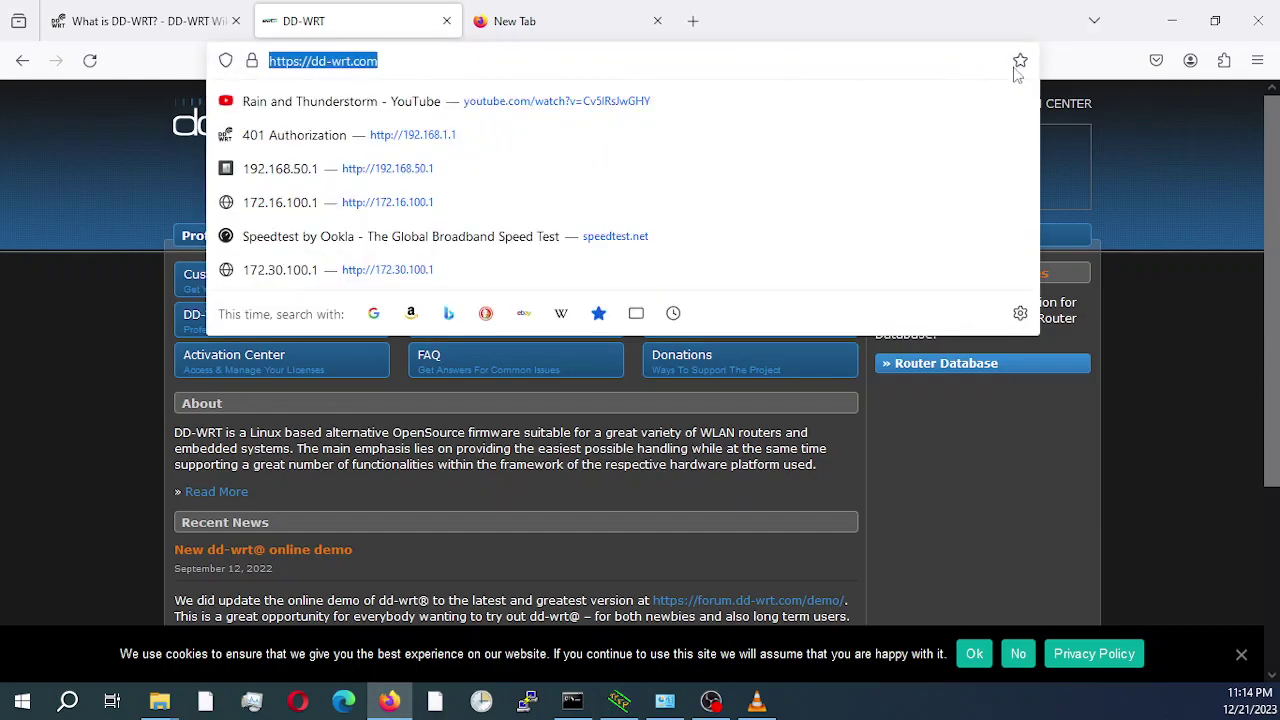
Search the Router Database for 'r900' and open the Netgear R9000 v1 entry.
left_click(1080, 64)
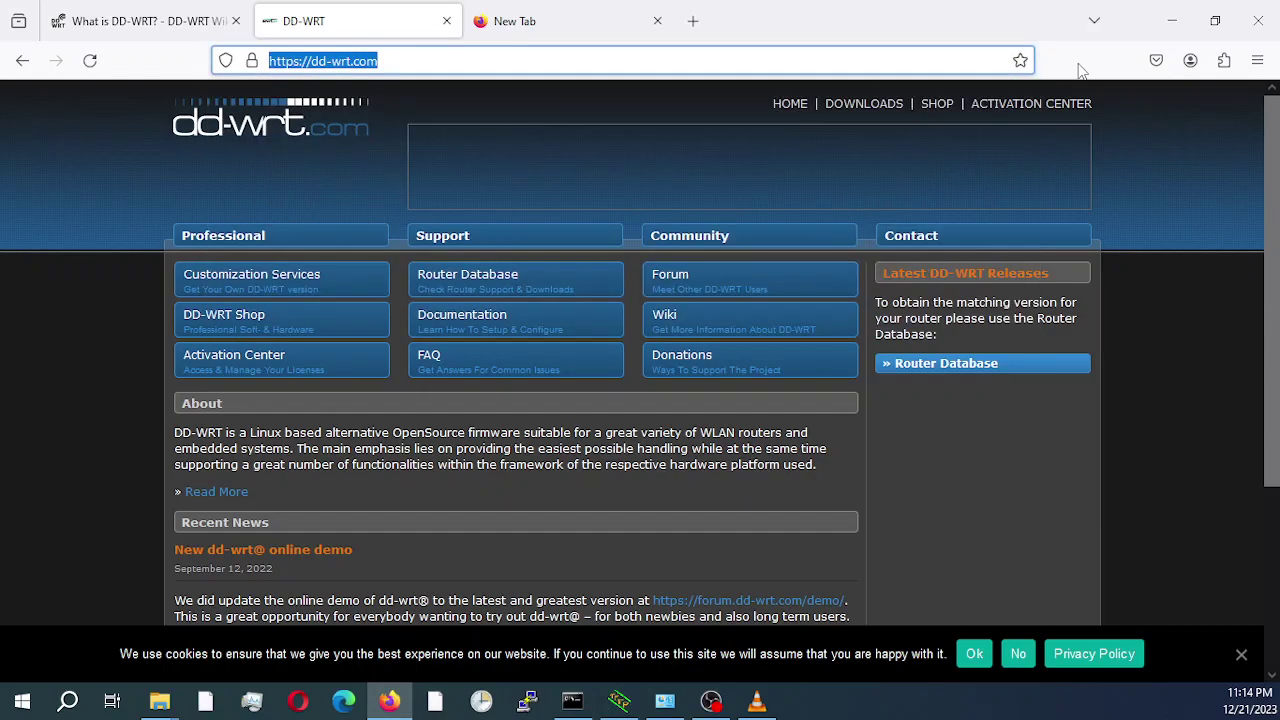
left_click(458, 284)
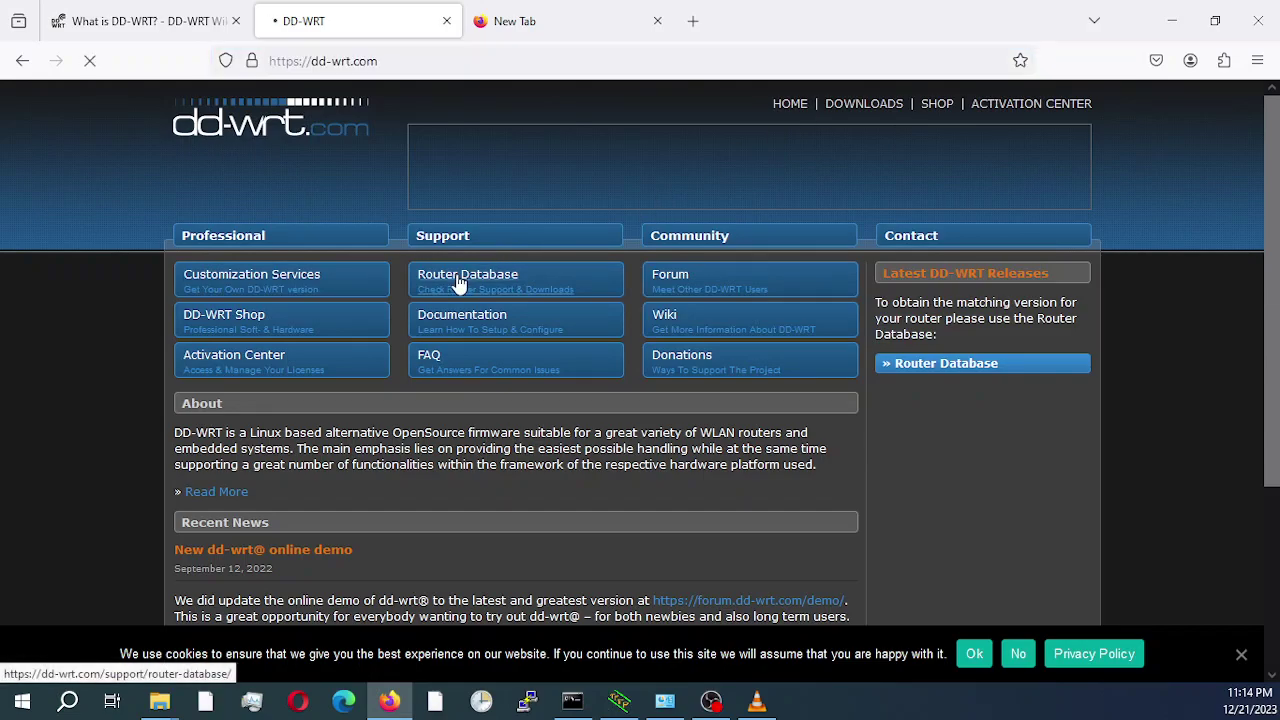
left_click(290, 355)
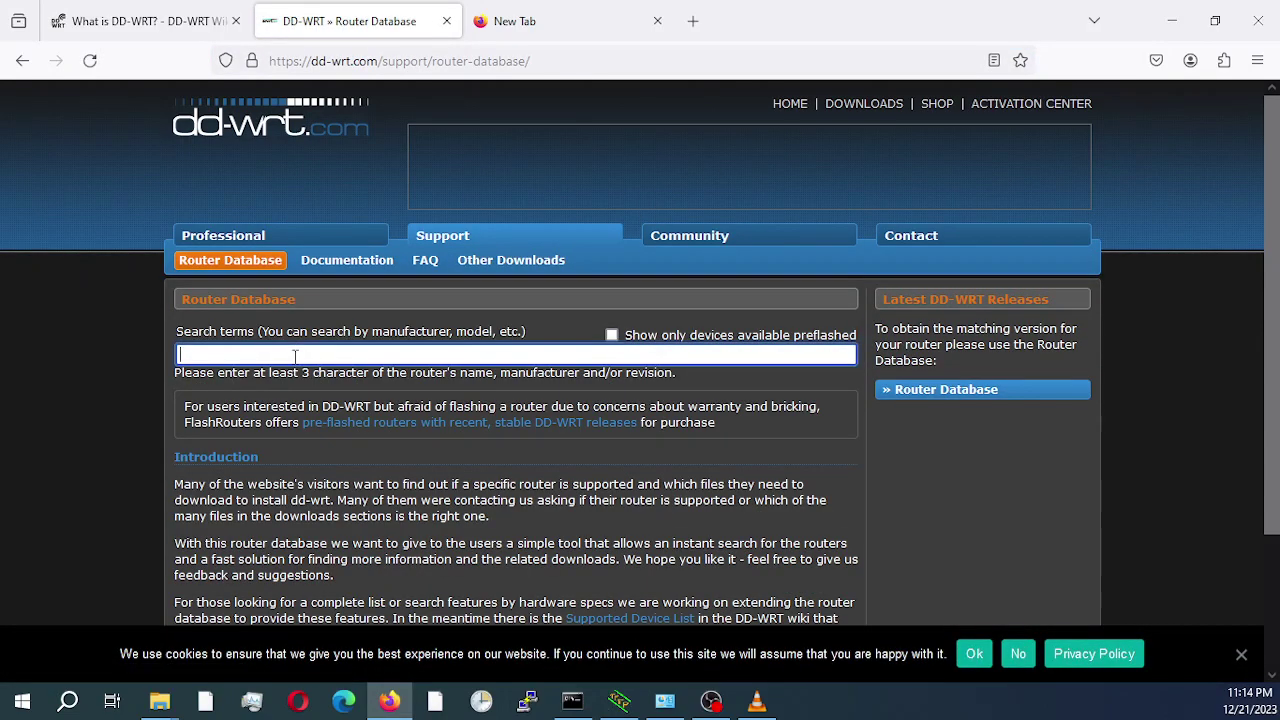
type("r900")
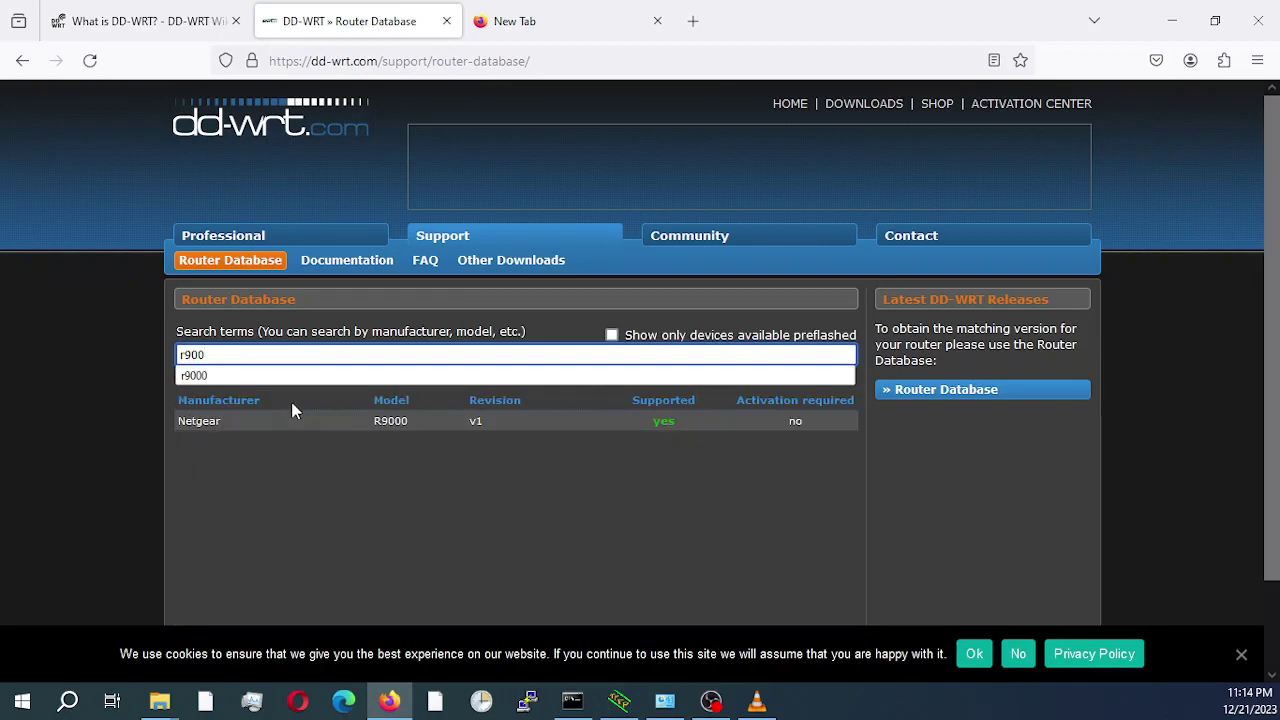
left_click(383, 424)
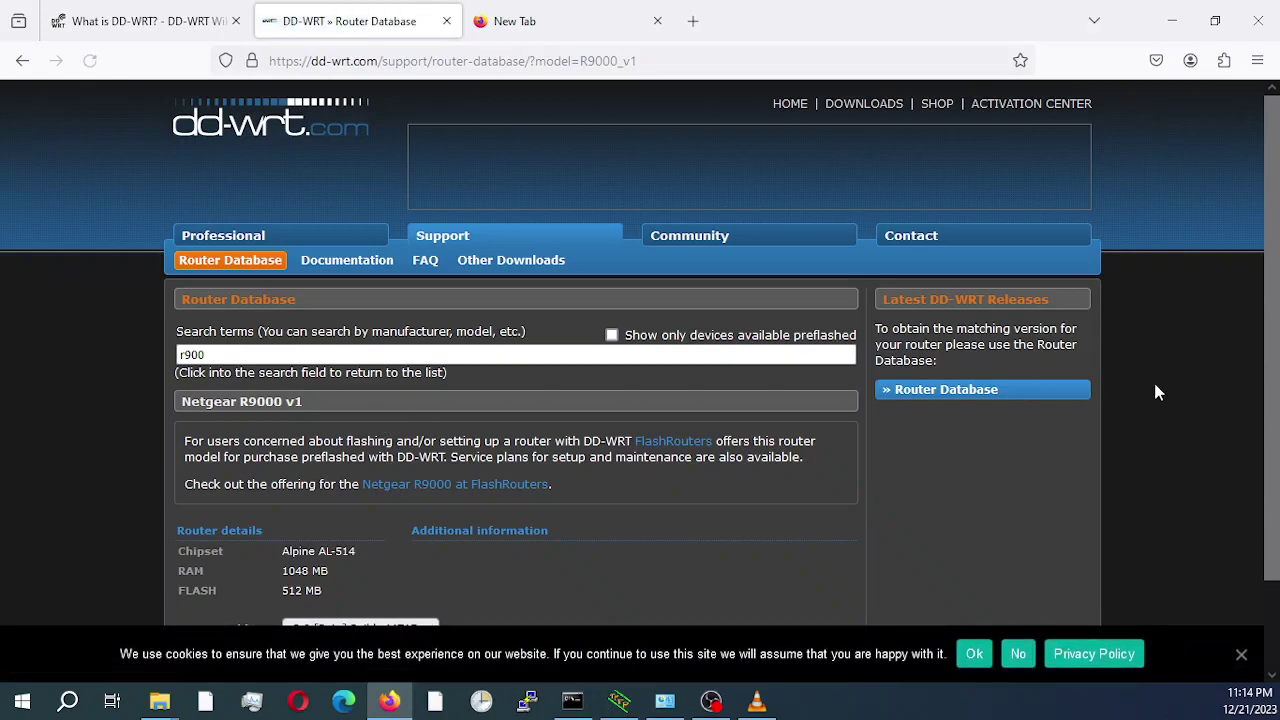
Dismiss the cookie notice and pick build 36527 from the 'Supported by' list.
scroll(1277, 308, "down", 1)
scroll(1277, 308, "down", 1)
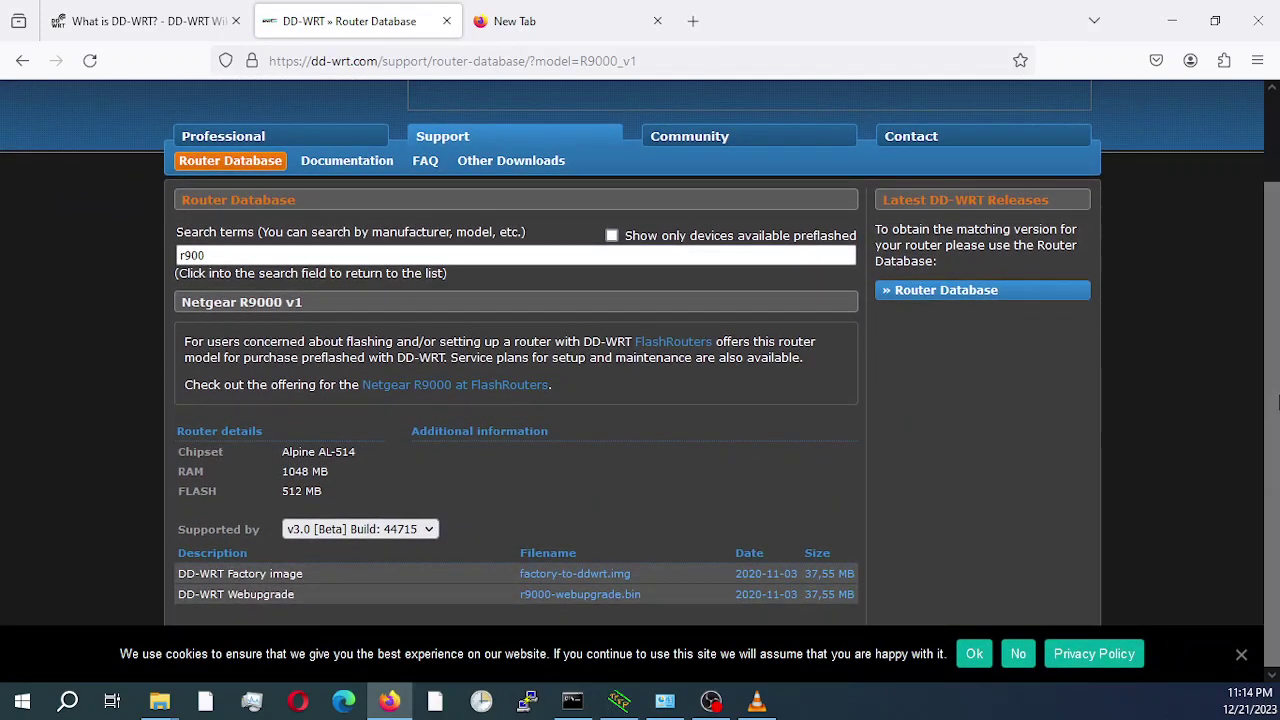
left_click(1241, 654)
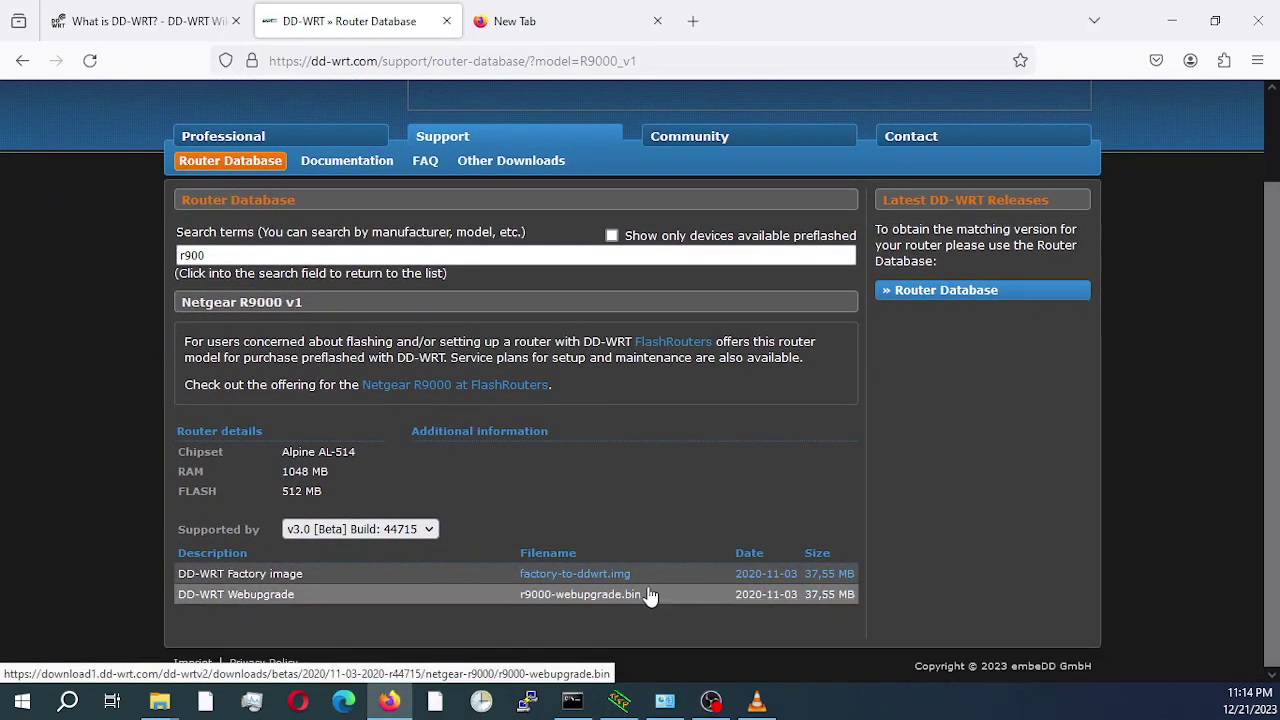
left_click(428, 531)
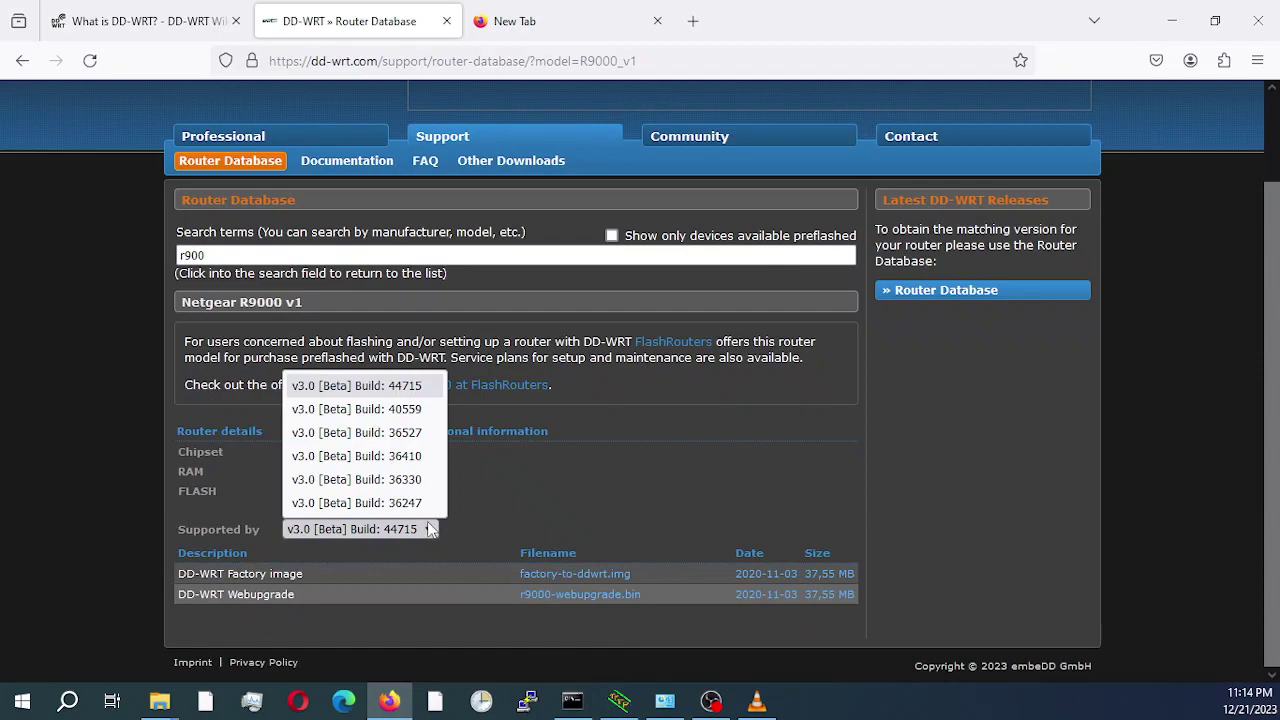
left_click(410, 433)
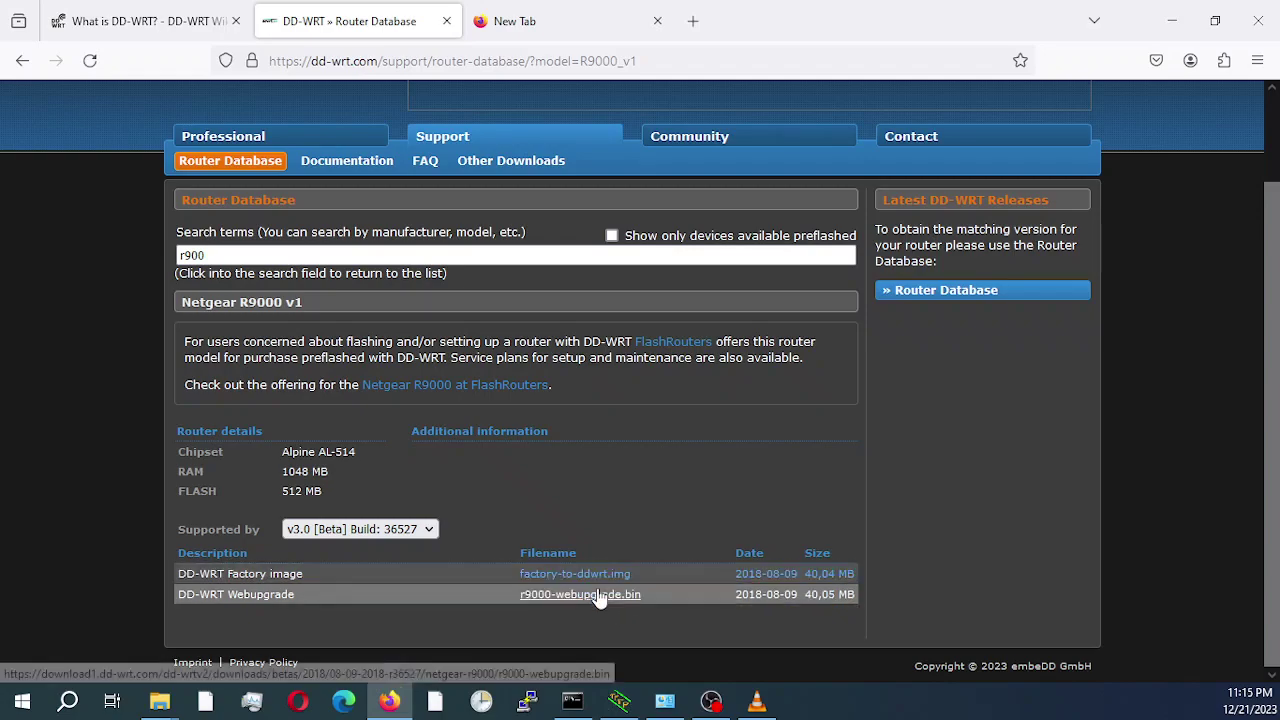
Bring up the File Explorer taskbar preview.
mouse_move(157, 706)
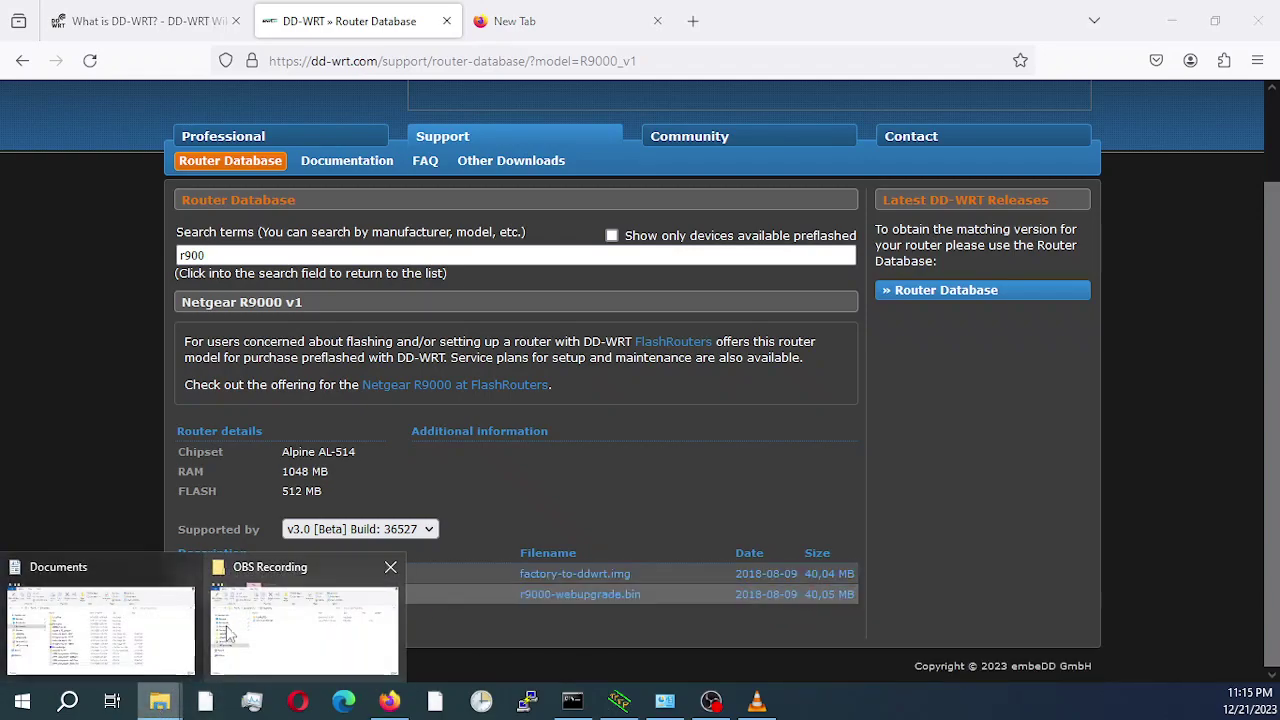
left_click(180, 620)
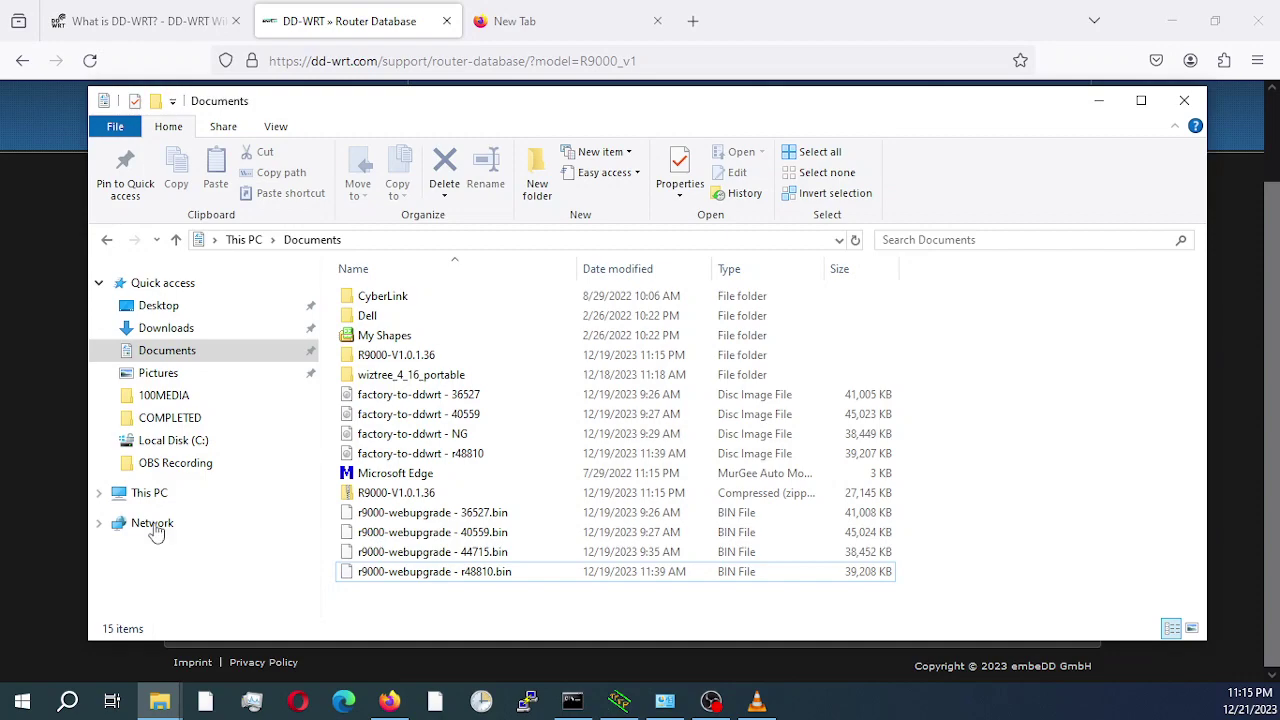
left_click(445, 396)
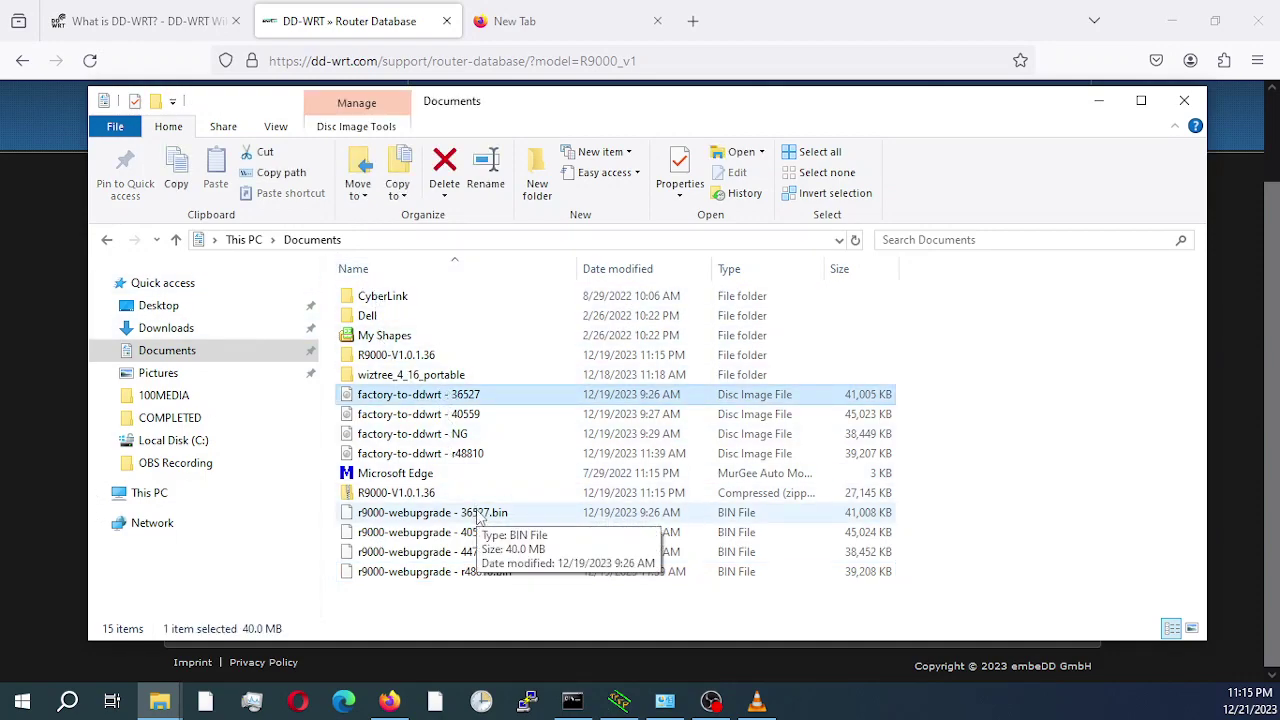
left_click(480, 515, "ctrl")
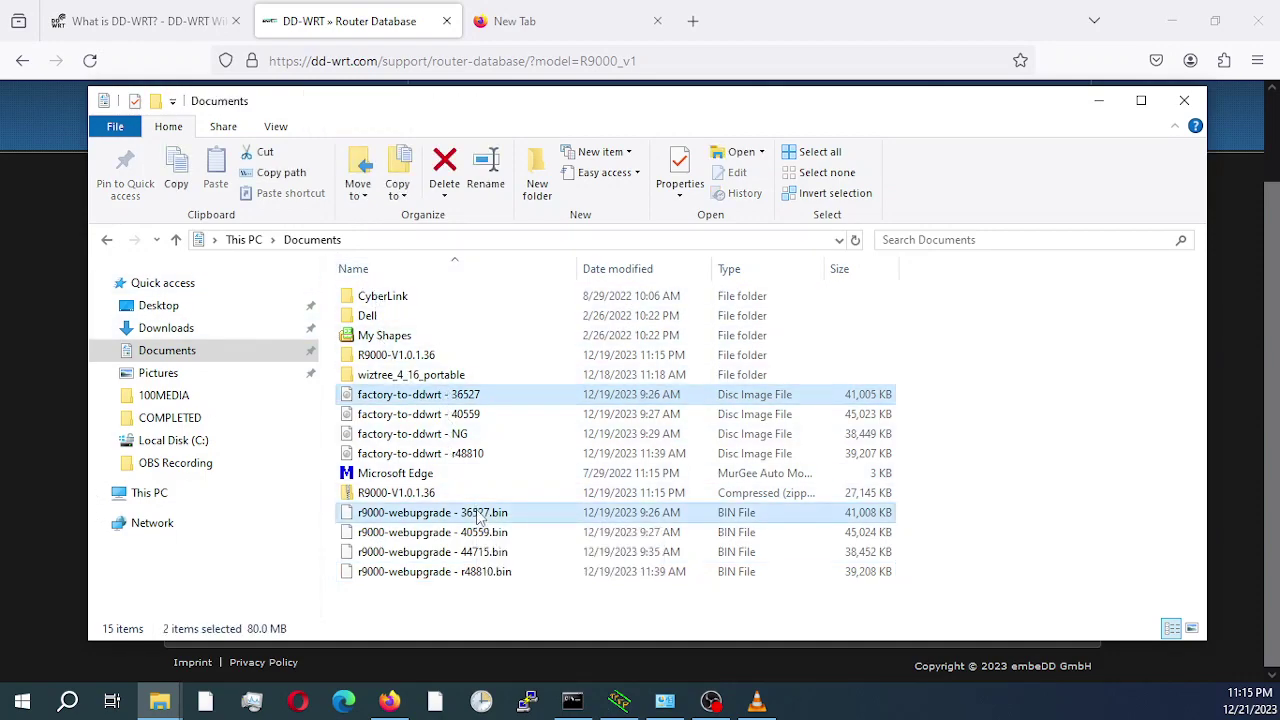
left_click(1110, 450)
left_click(1098, 101)
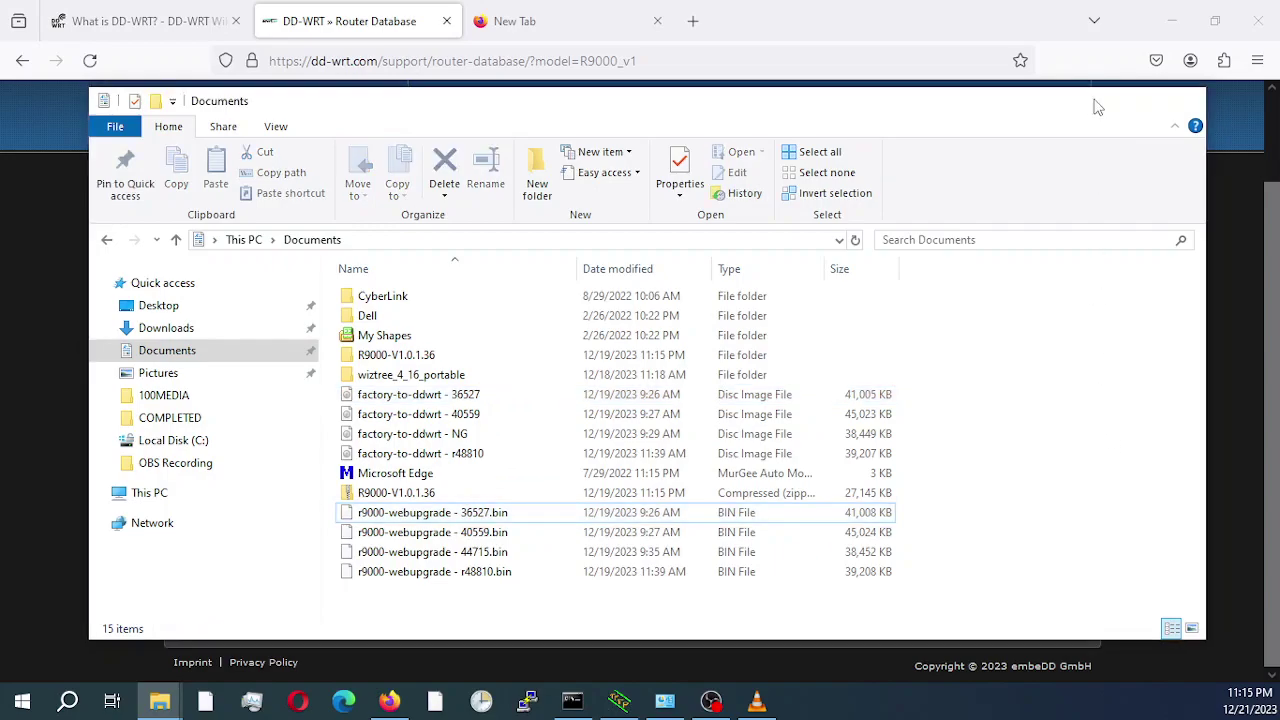
left_click(514, 24)
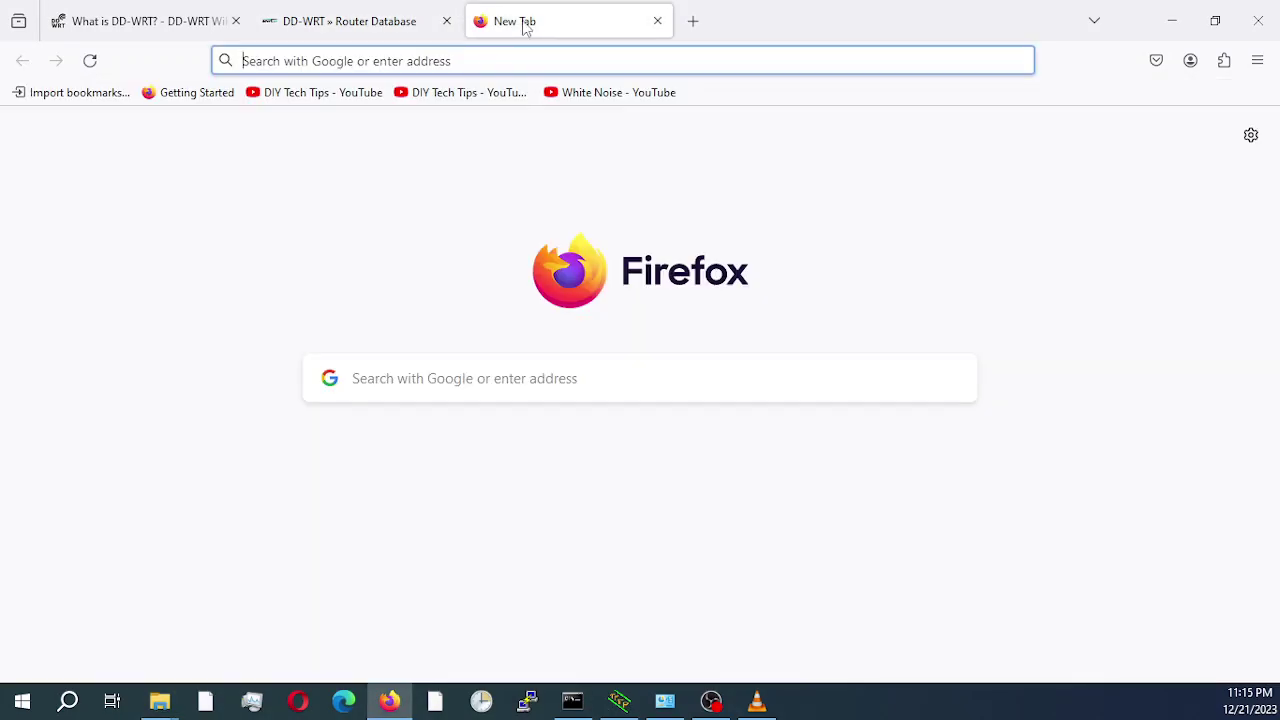
Enter 192.168.1.1 in the new tab's address bar without the autofilled trailing slash.
left_click(462, 62)
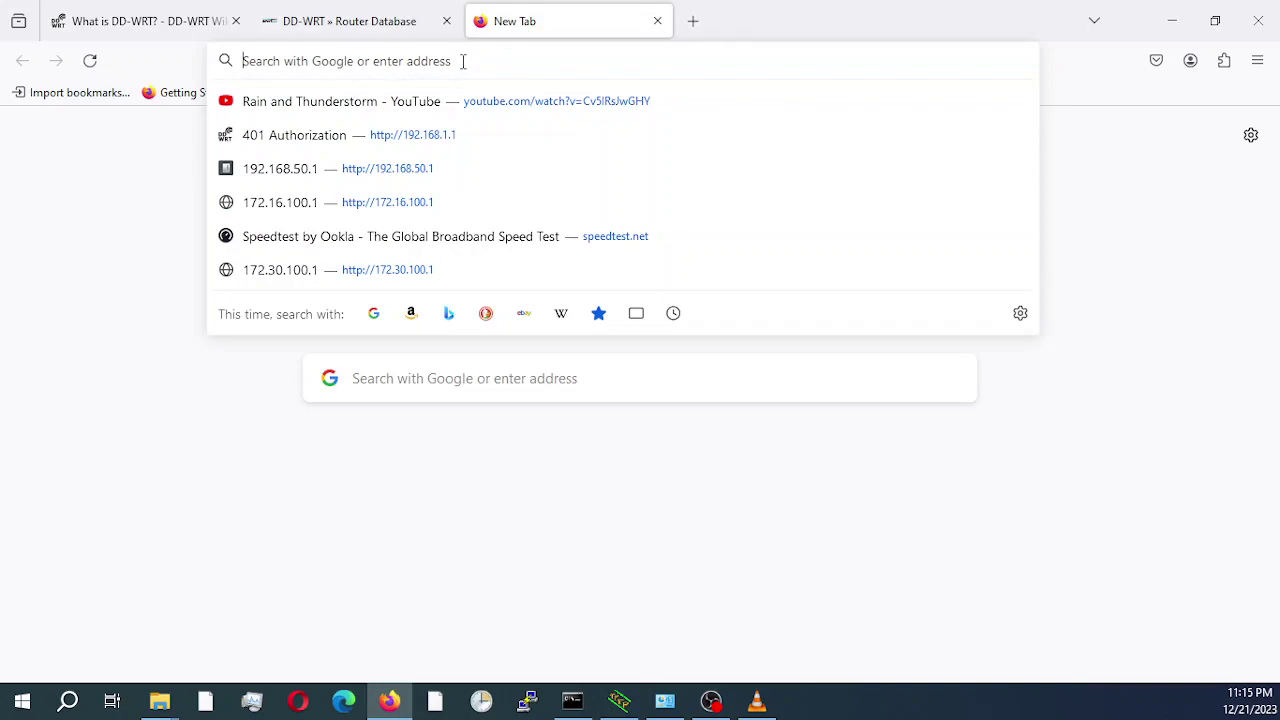
type("192.168.1.")
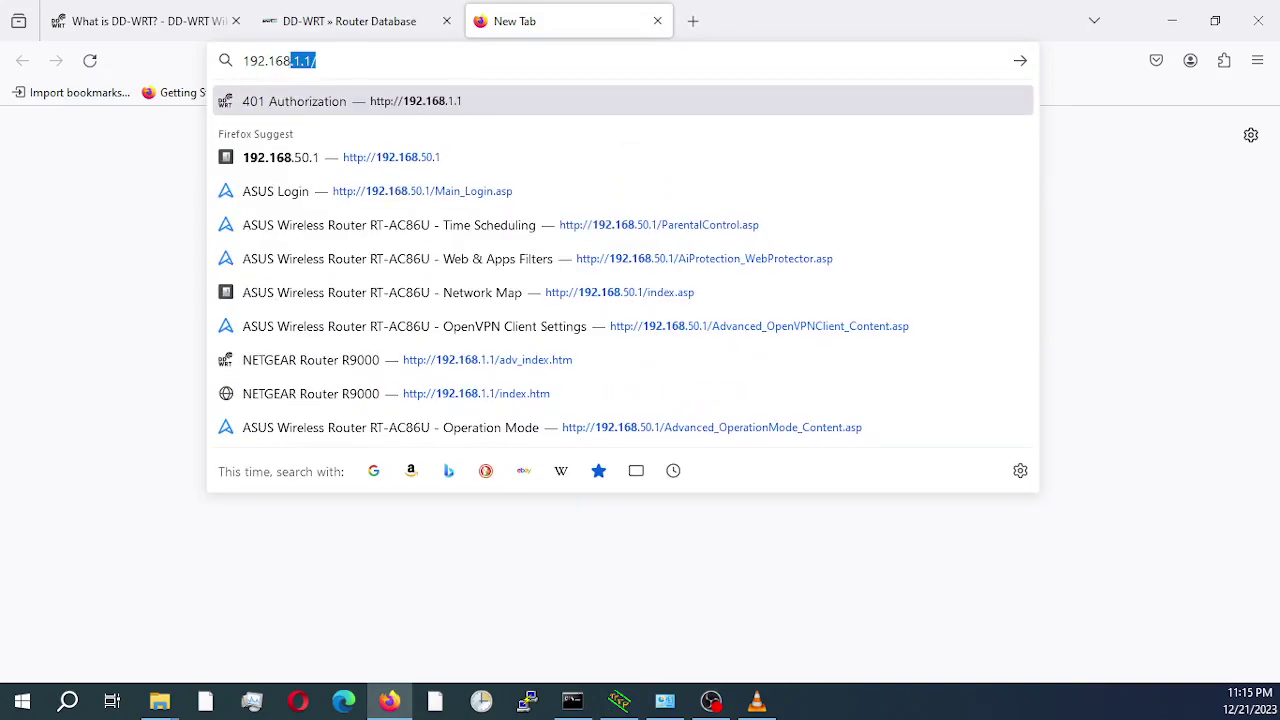
type("1")
key("BackSpace")
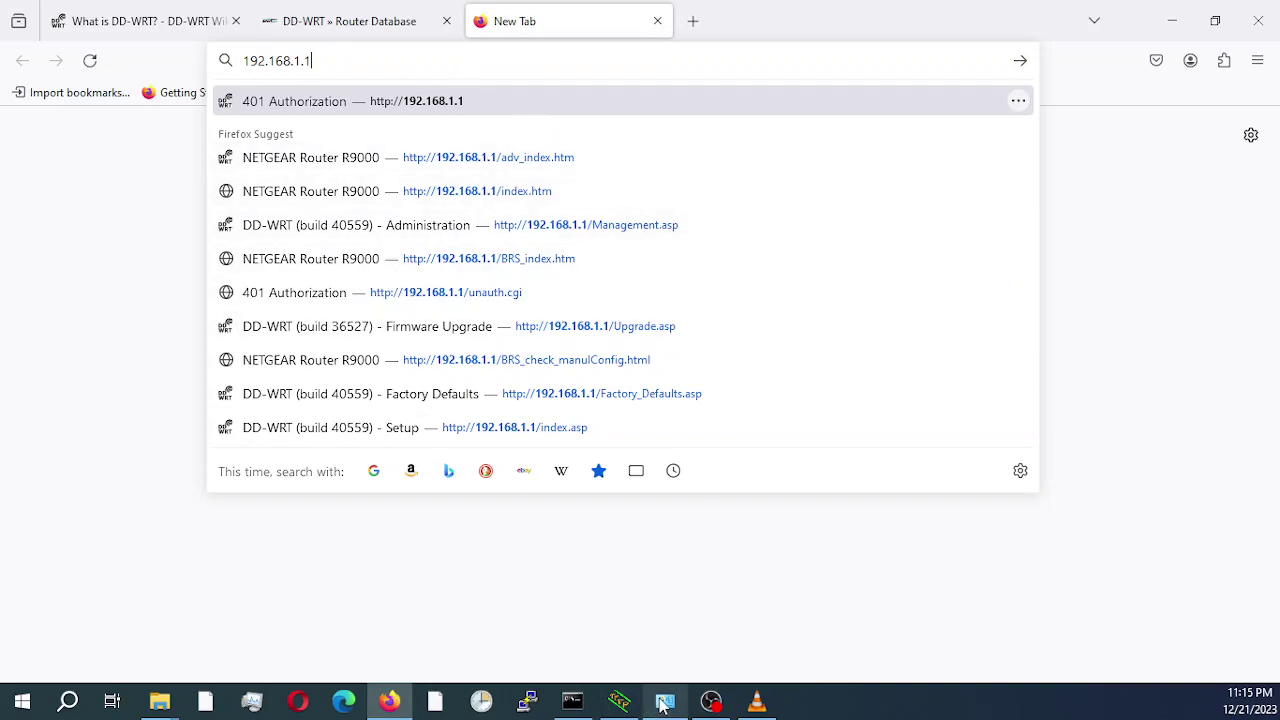
mouse_move(660, 705)
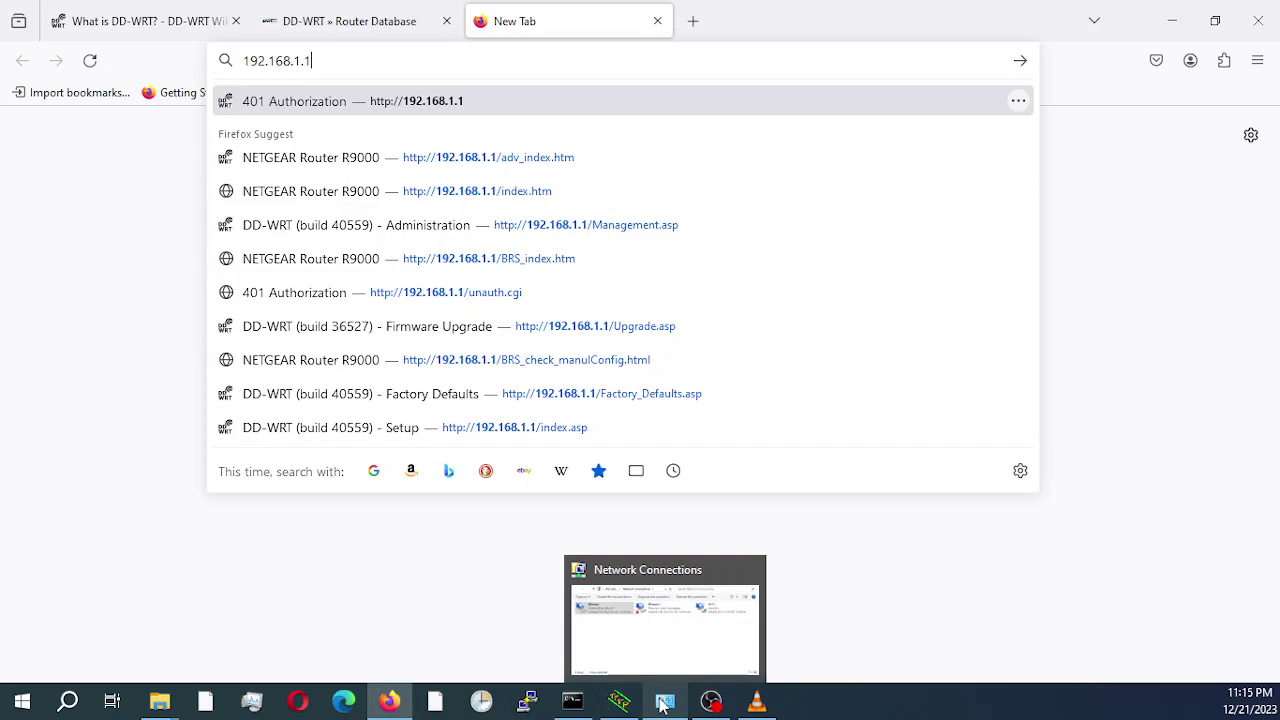
Check that Ethernet IPv4 uses static 192.168.1.11 with mask 255.255.255.0, closing without changes.
left_click(610, 632)
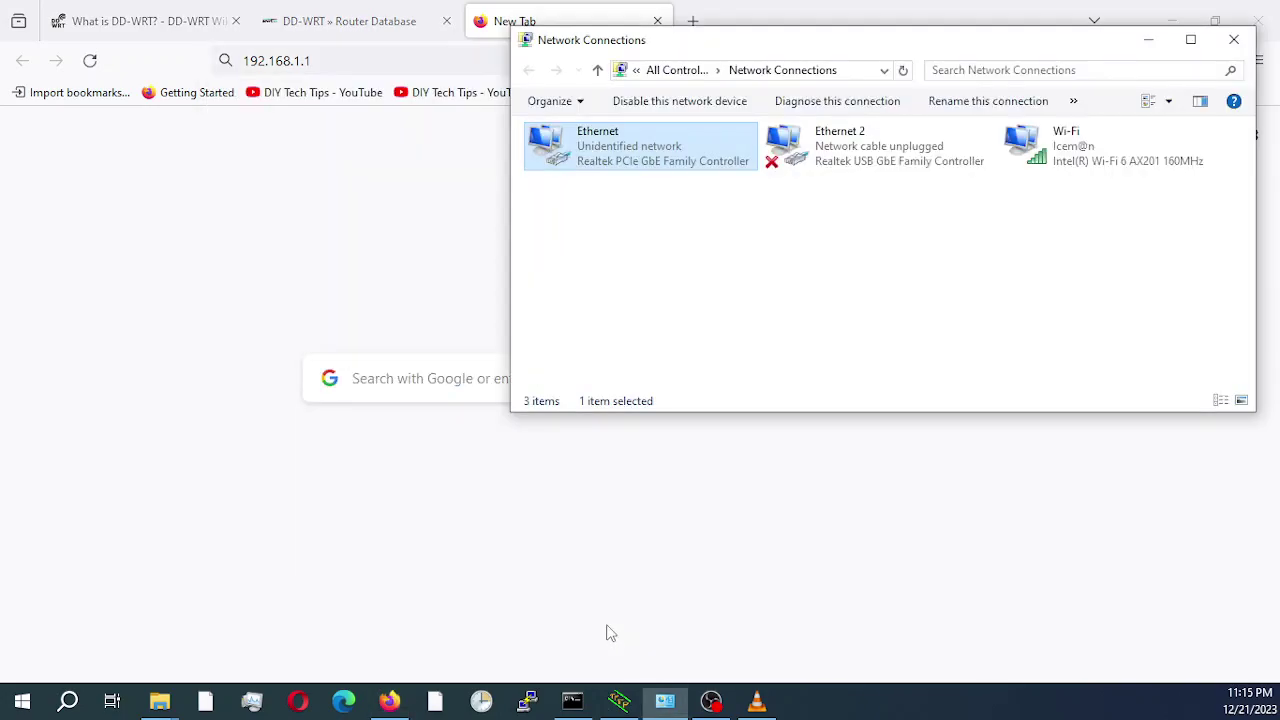
right_click(616, 143)
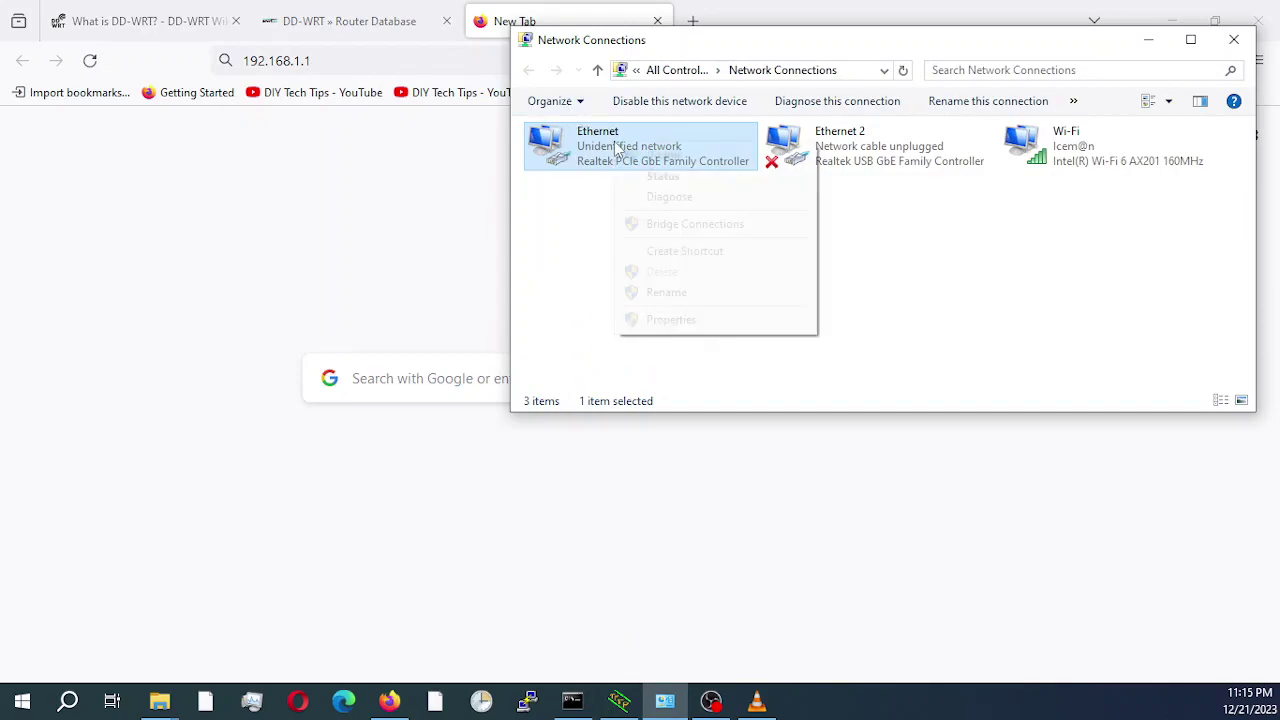
left_click(671, 319)
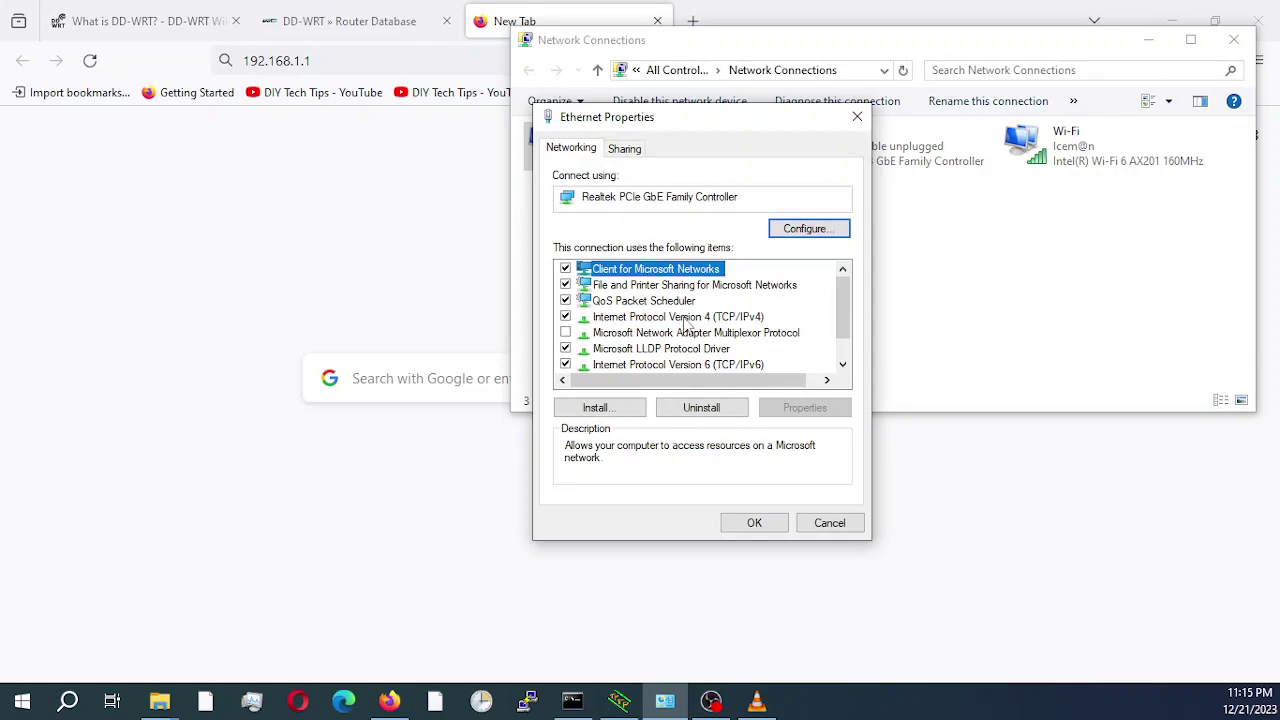
left_click_drag(697, 125, 776, 210)
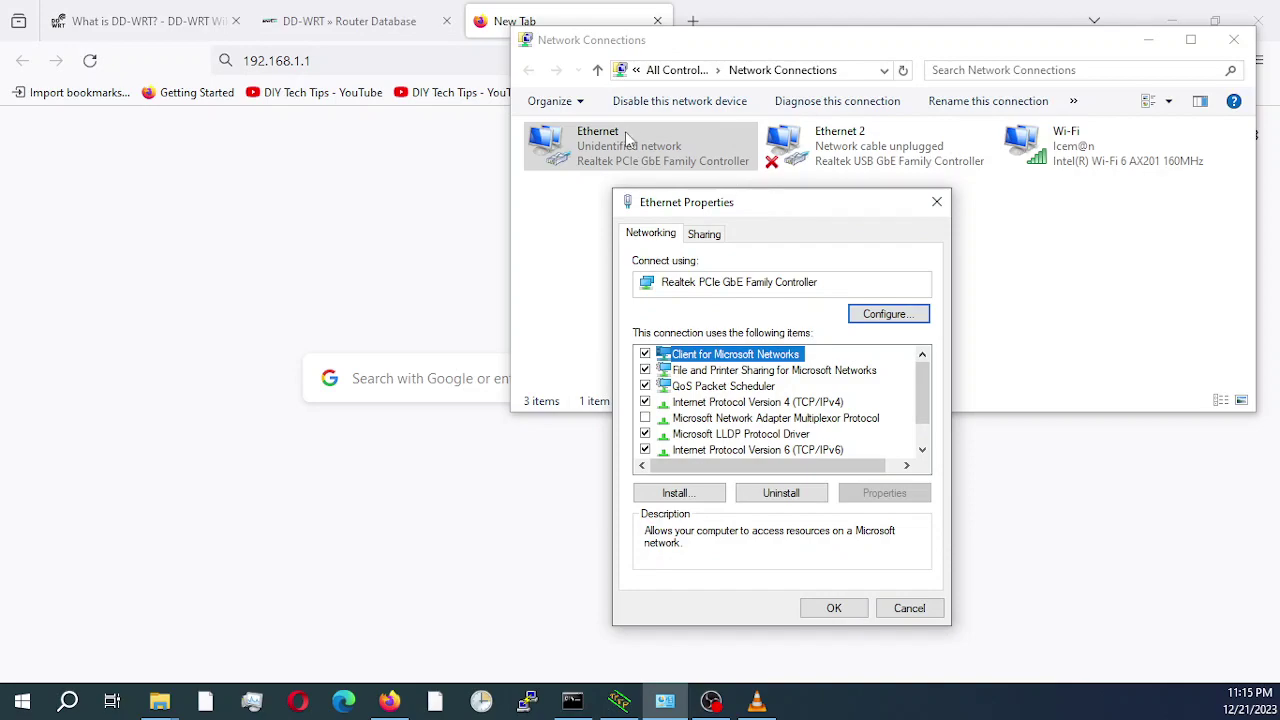
left_click(779, 404)
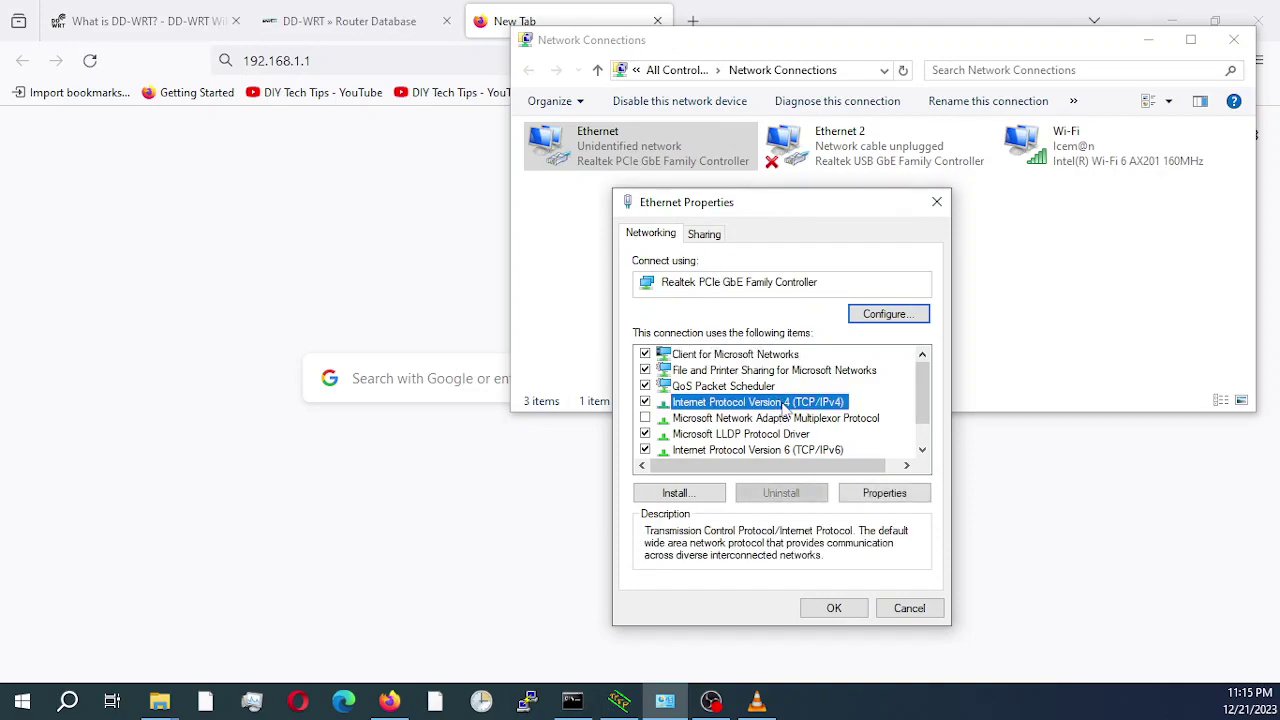
left_click(881, 494)
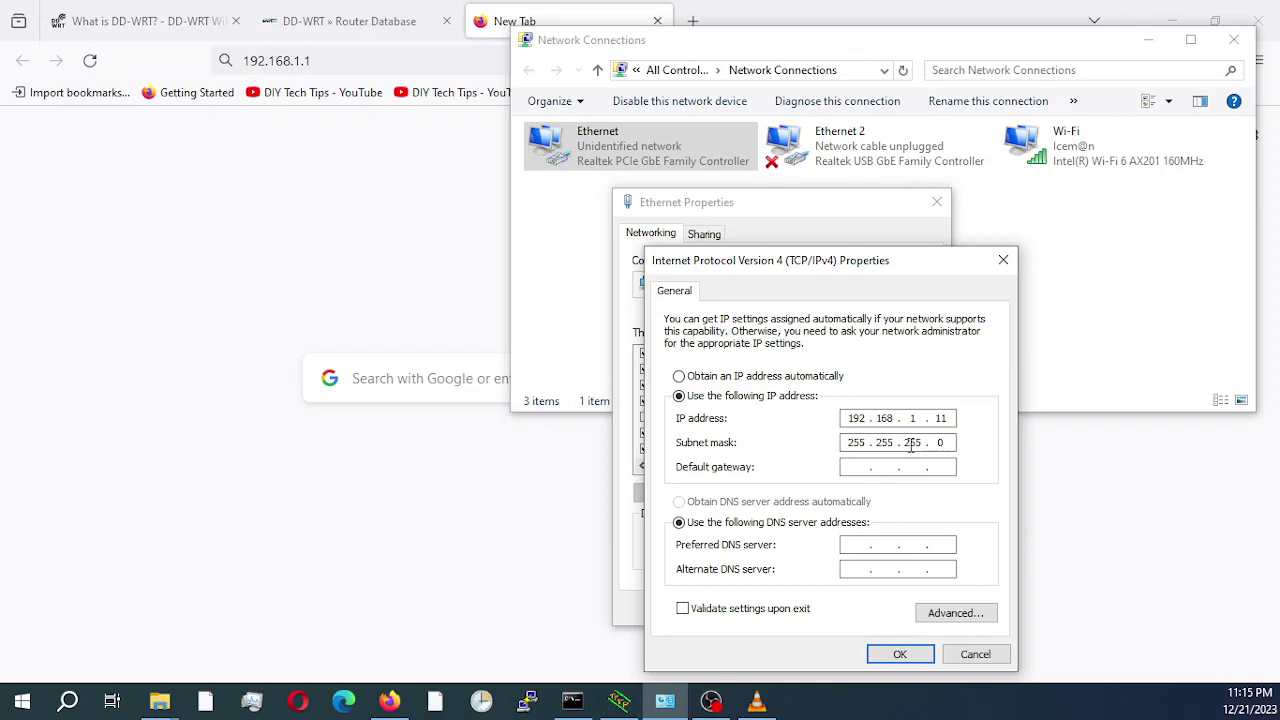
left_click(975, 654)
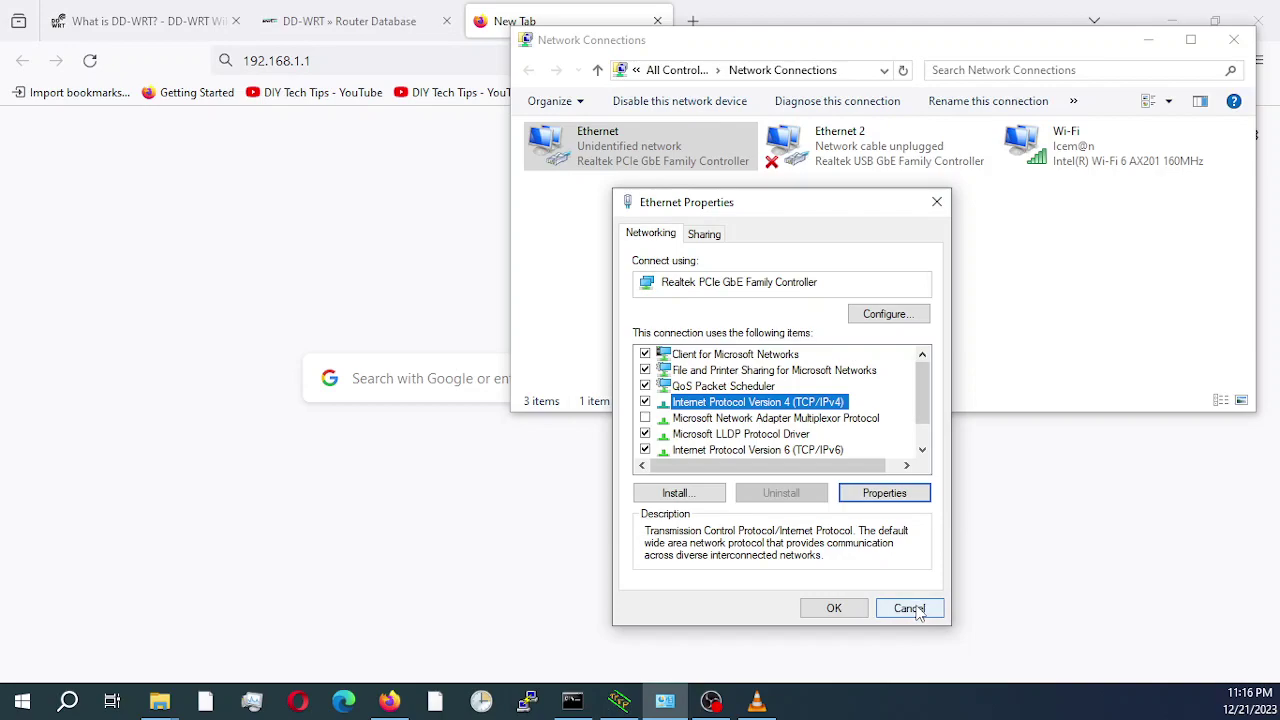
left_click(910, 609)
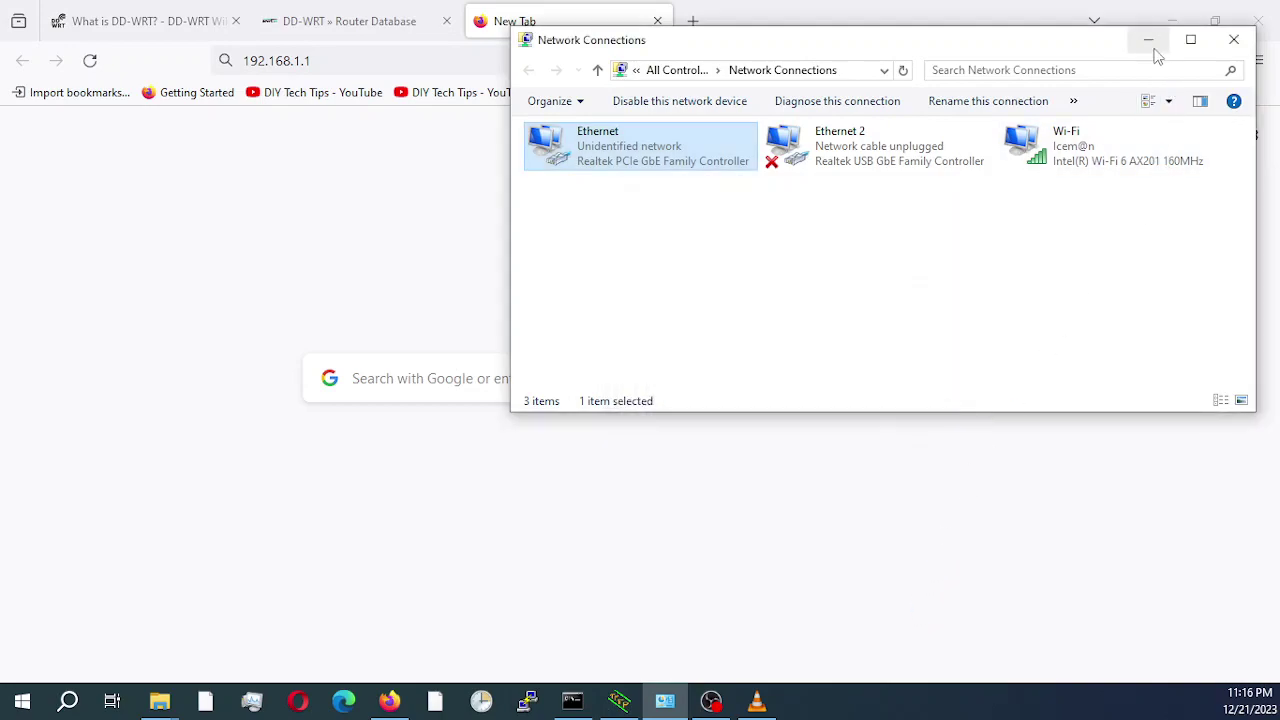
Minimize Network Connections and load 192.168.1.1 in Firefox.
left_click(1149, 41)
left_click(434, 63)
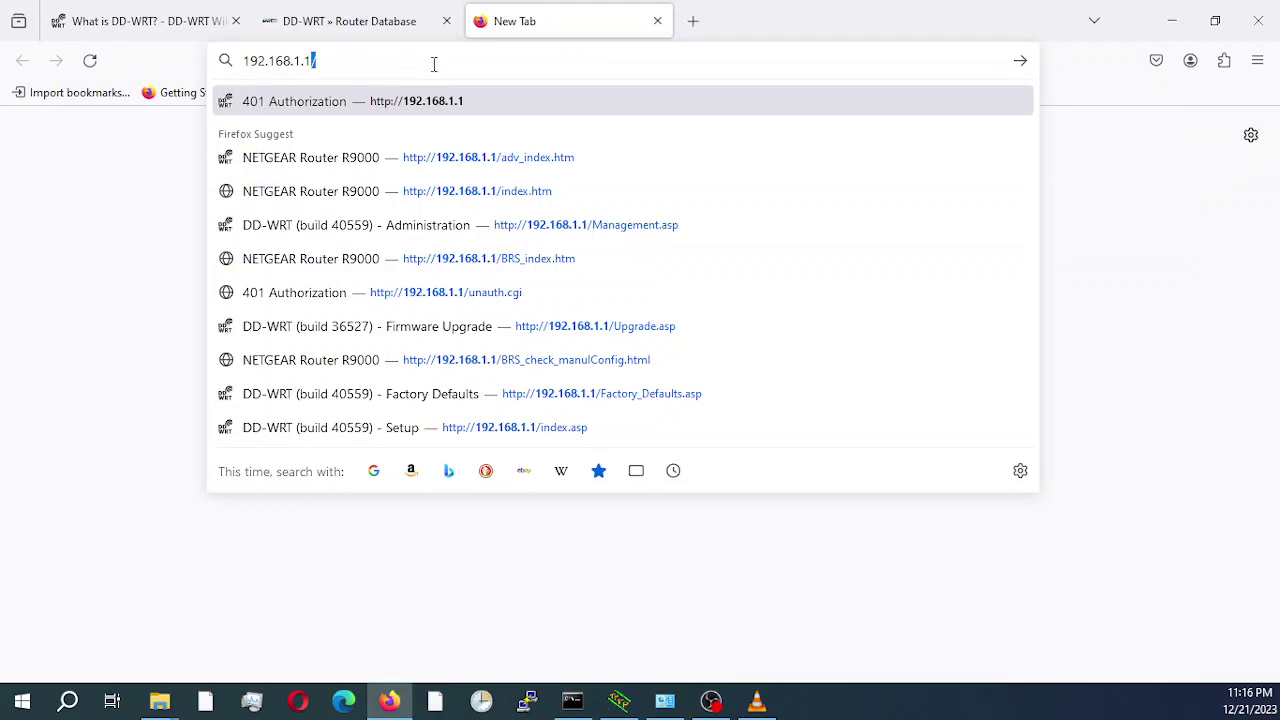
key("Return")
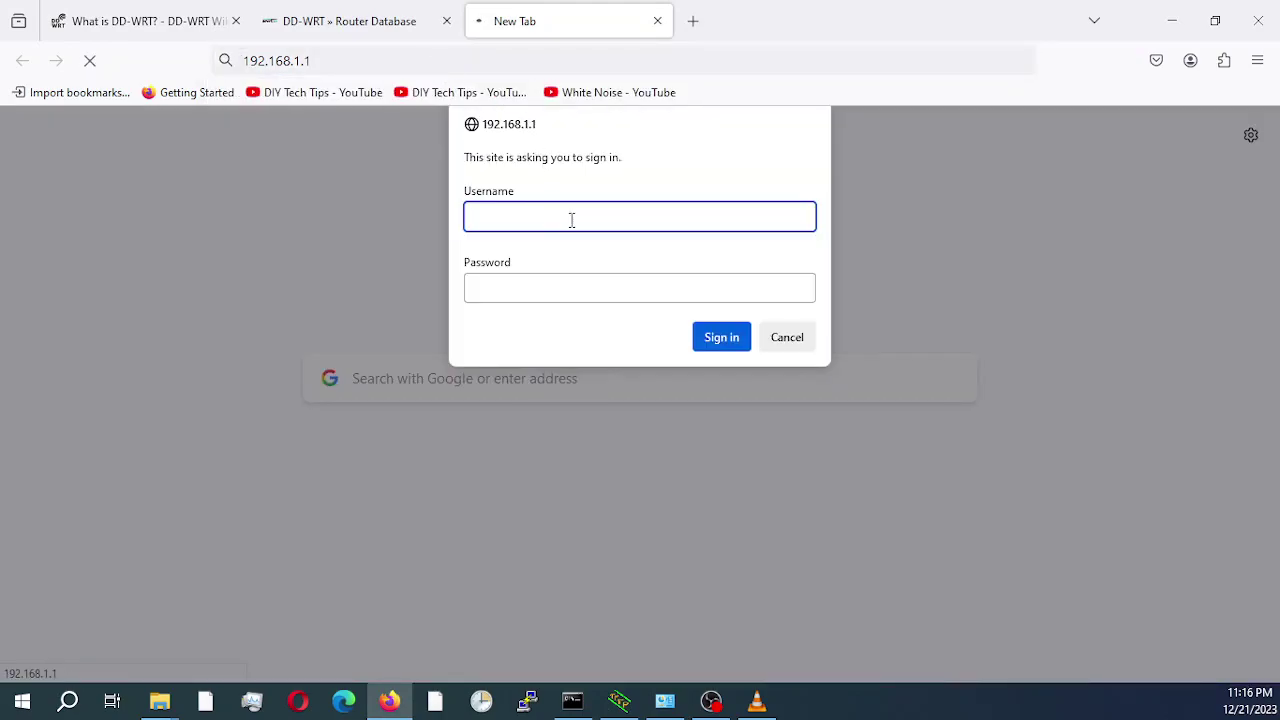
Sign in with the router username and password, then go to the ADVANCED home page.
type("admin")
key("Tab")
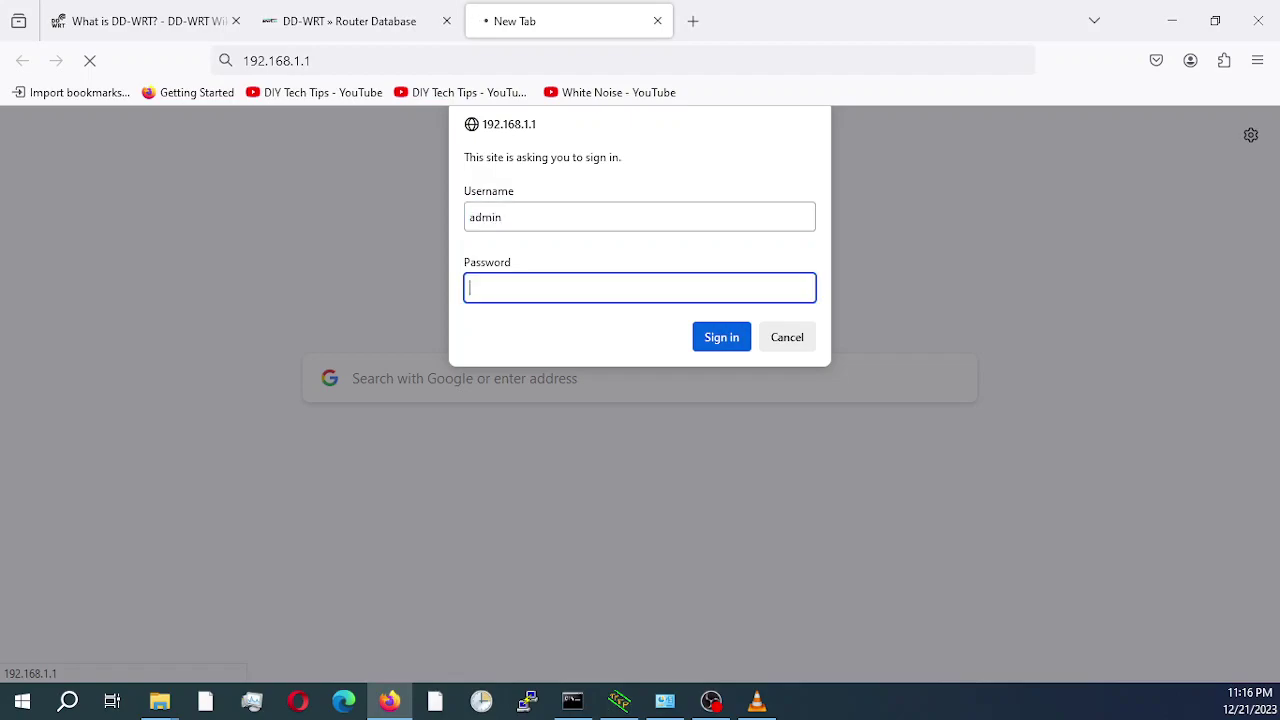
type("adm")
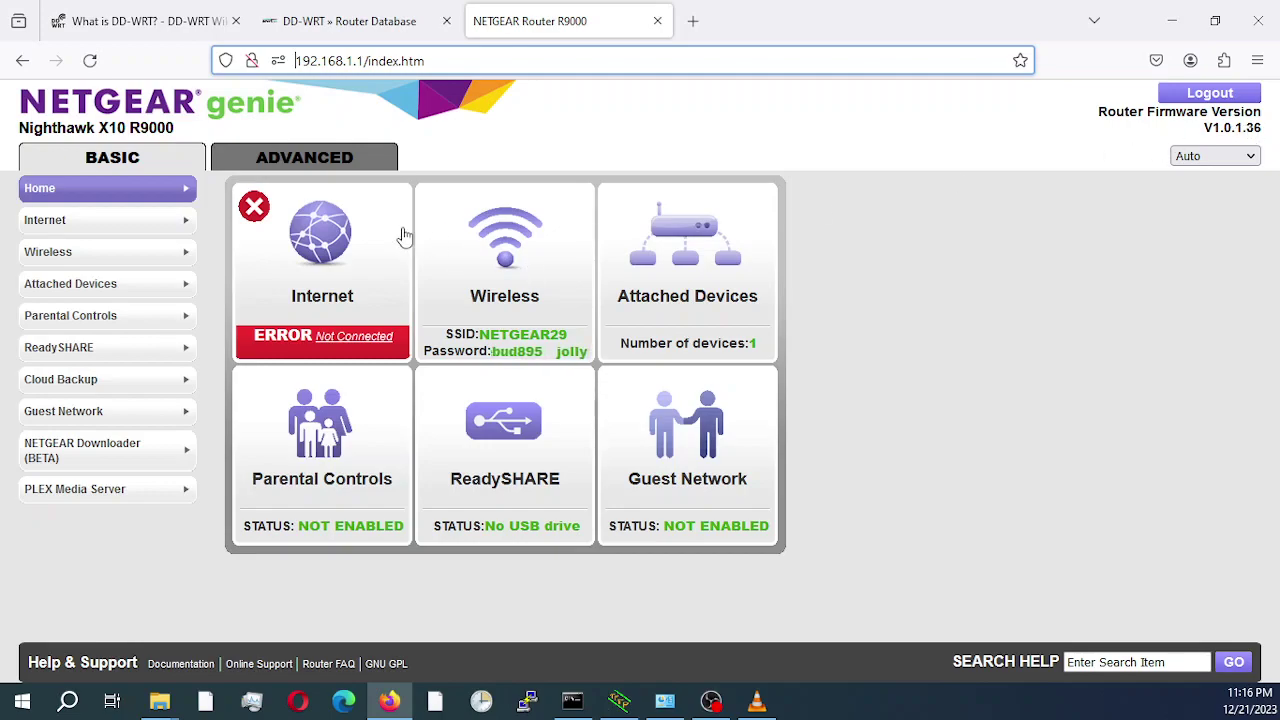
left_click(302, 160)
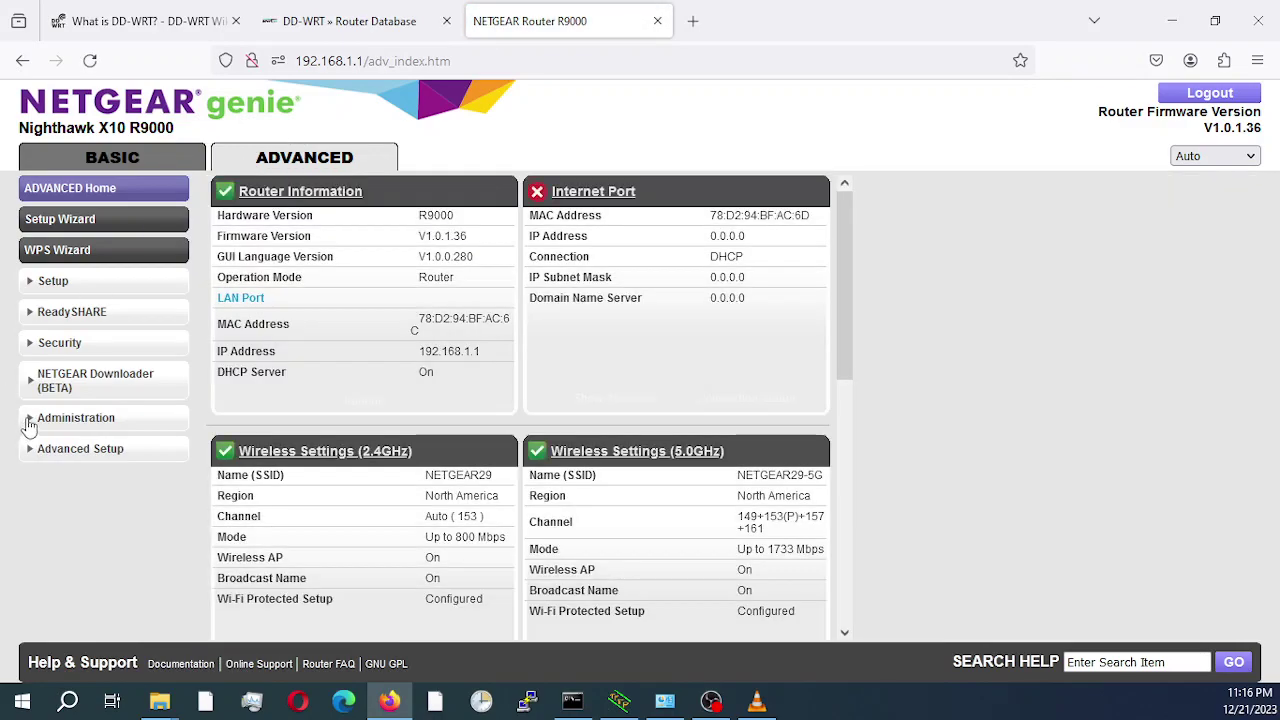
Under Administration > Firmware Update, select and upload the factory-to-ddwrt - 36527 image.
left_click(30, 422)
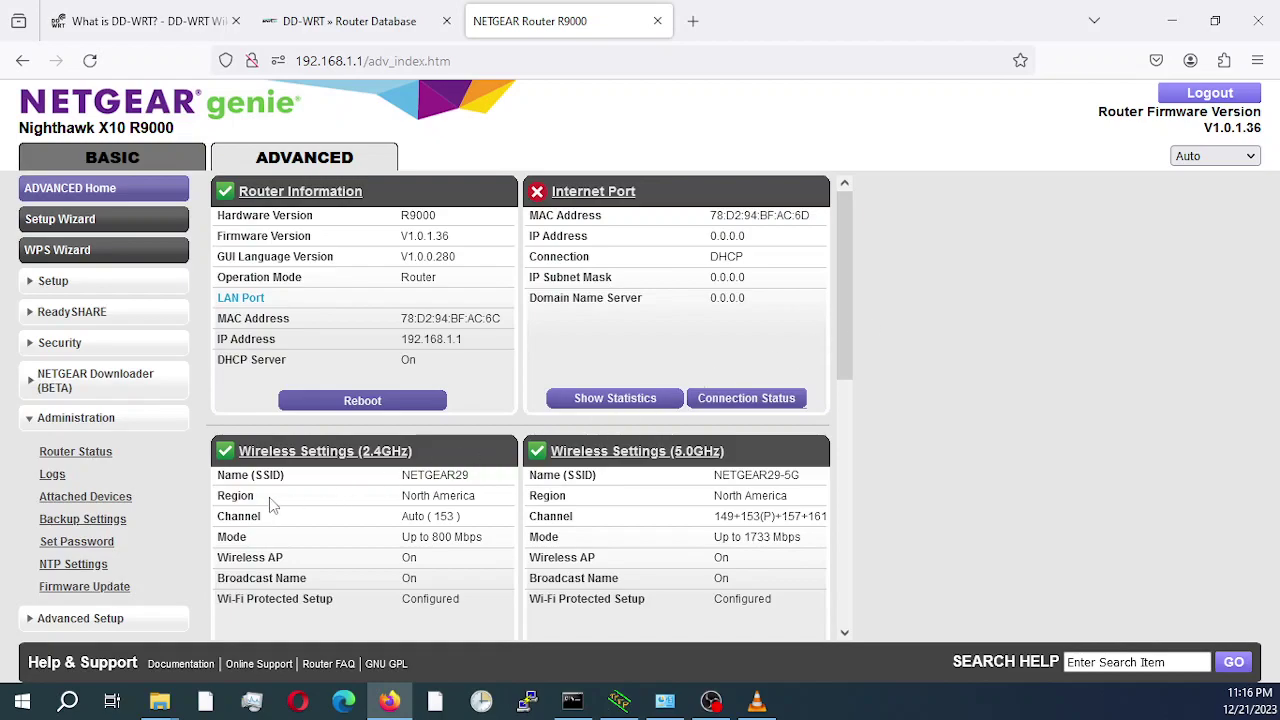
left_click(99, 593)
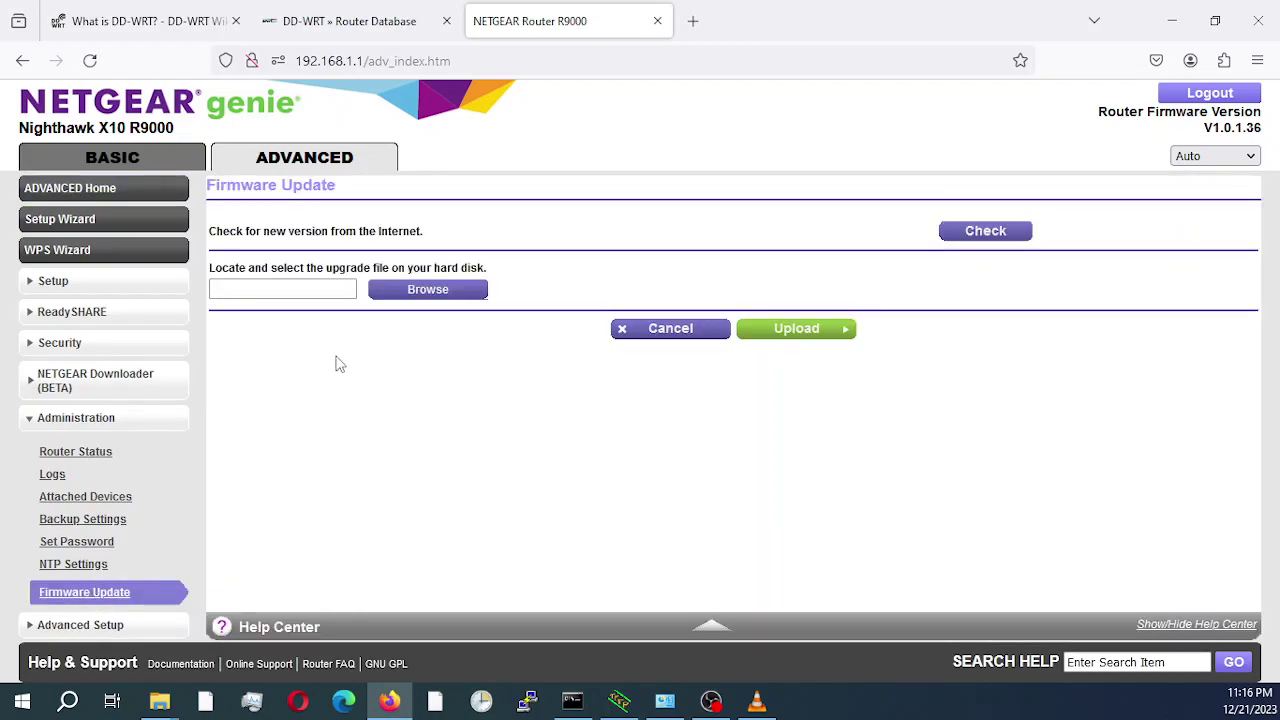
left_click(410, 292)
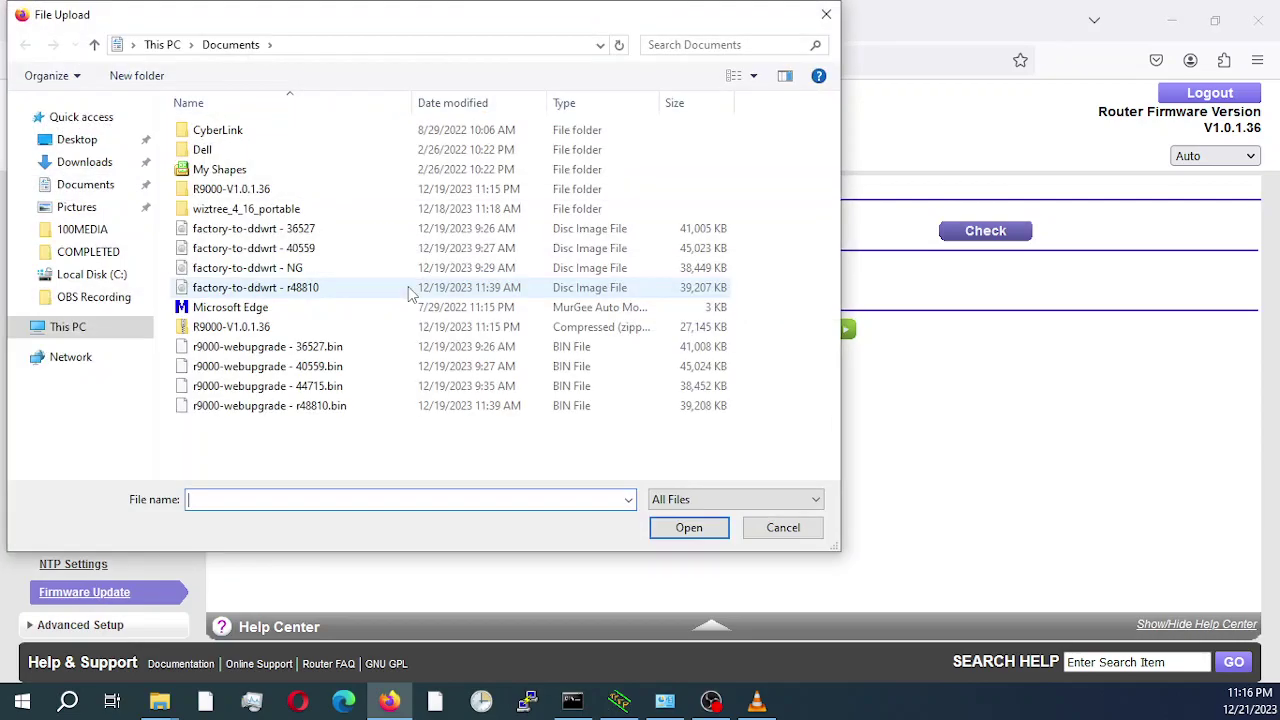
left_click(262, 232)
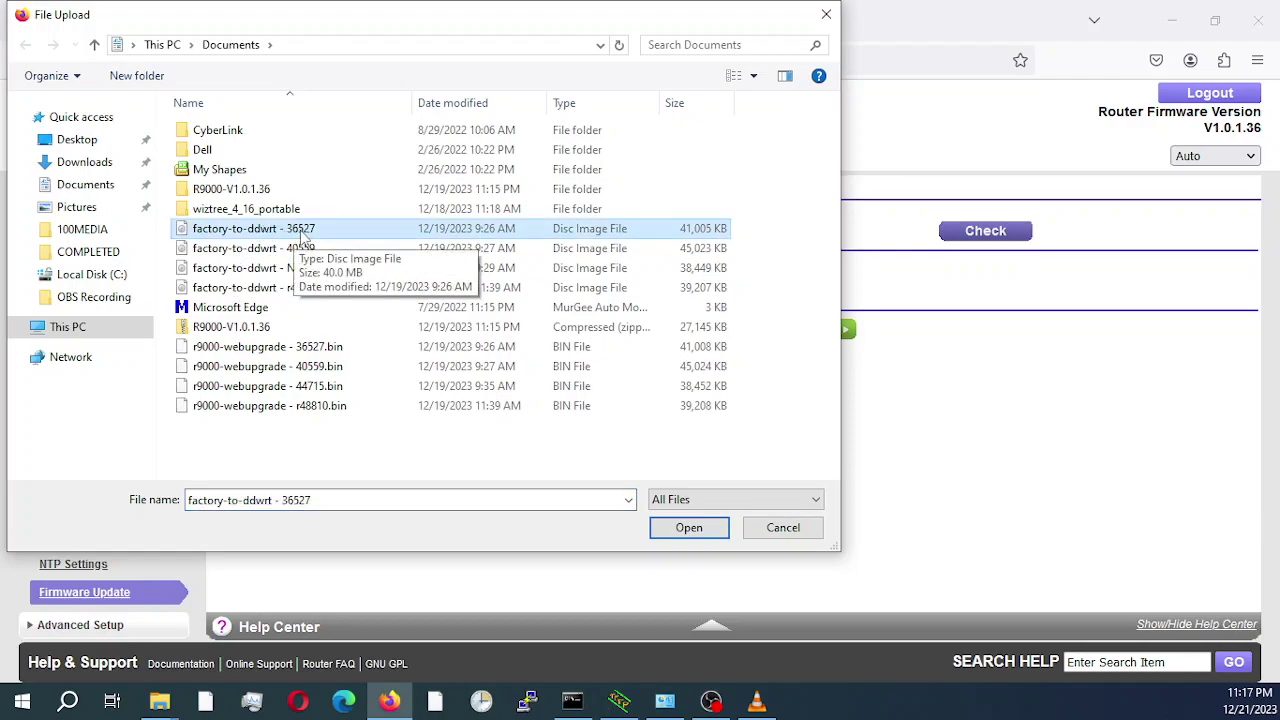
left_click(692, 530)
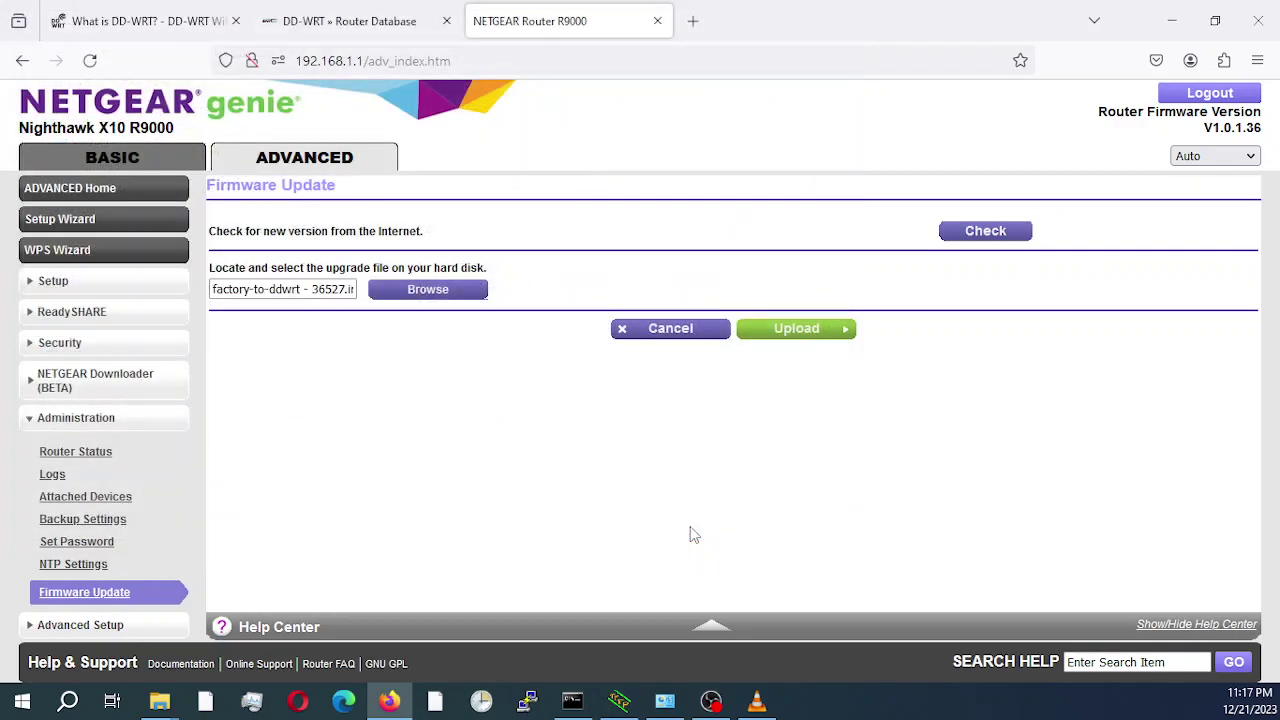
left_click(796, 332)
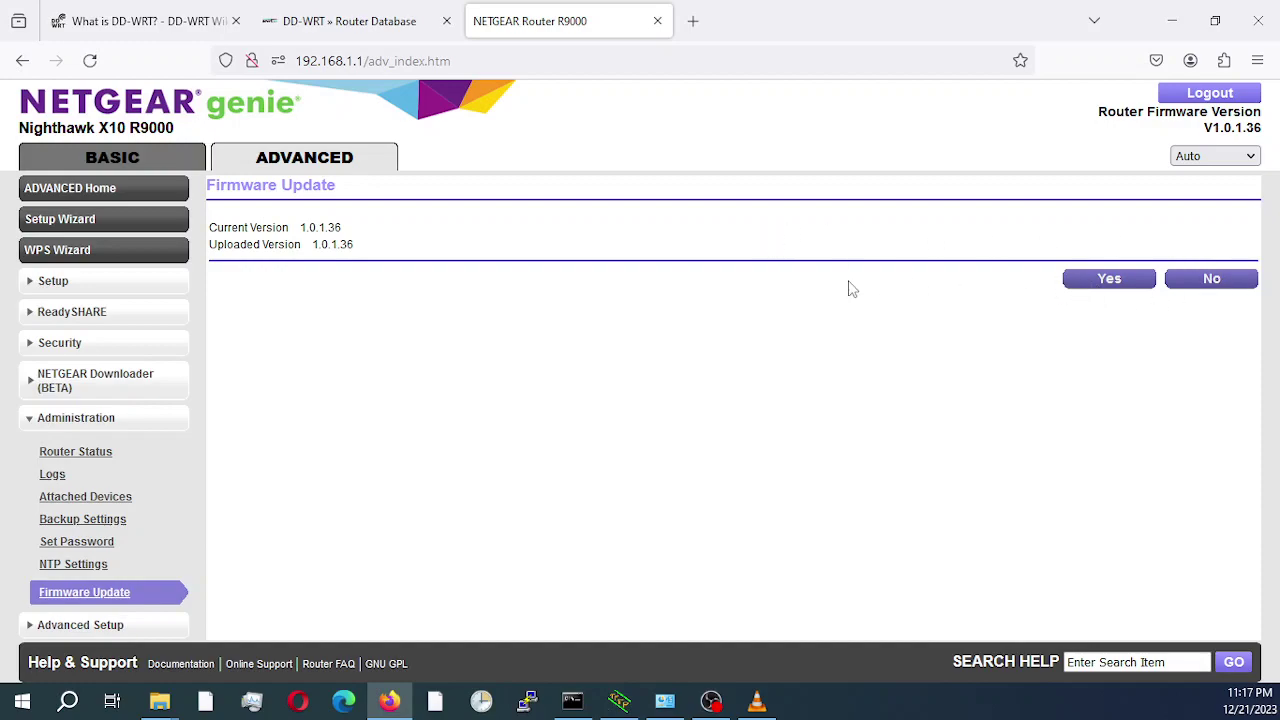
Confirm the version prompt with Yes so the router starts flashing DD-WRT.
left_click(1108, 279)
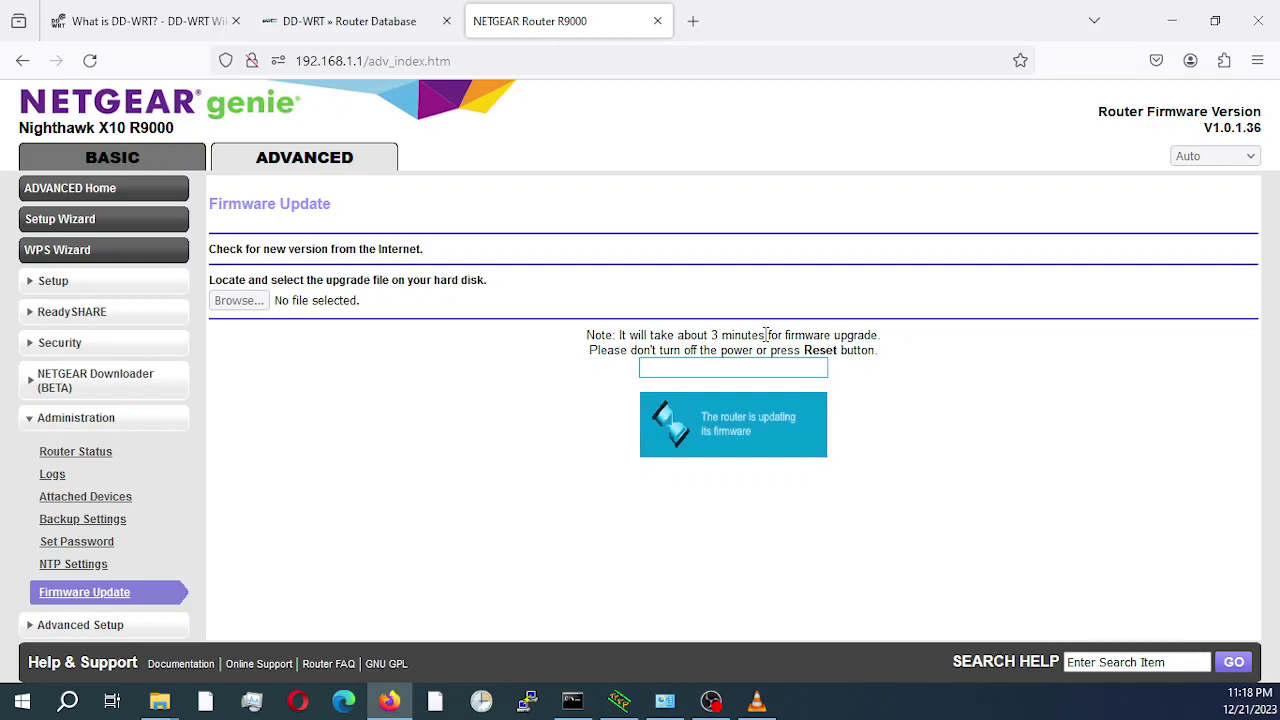
Run 'ping 192.168.1.1 -t' in Command Prompt, then return to the DD-WRT page once replies arrive.
left_click(572, 700)
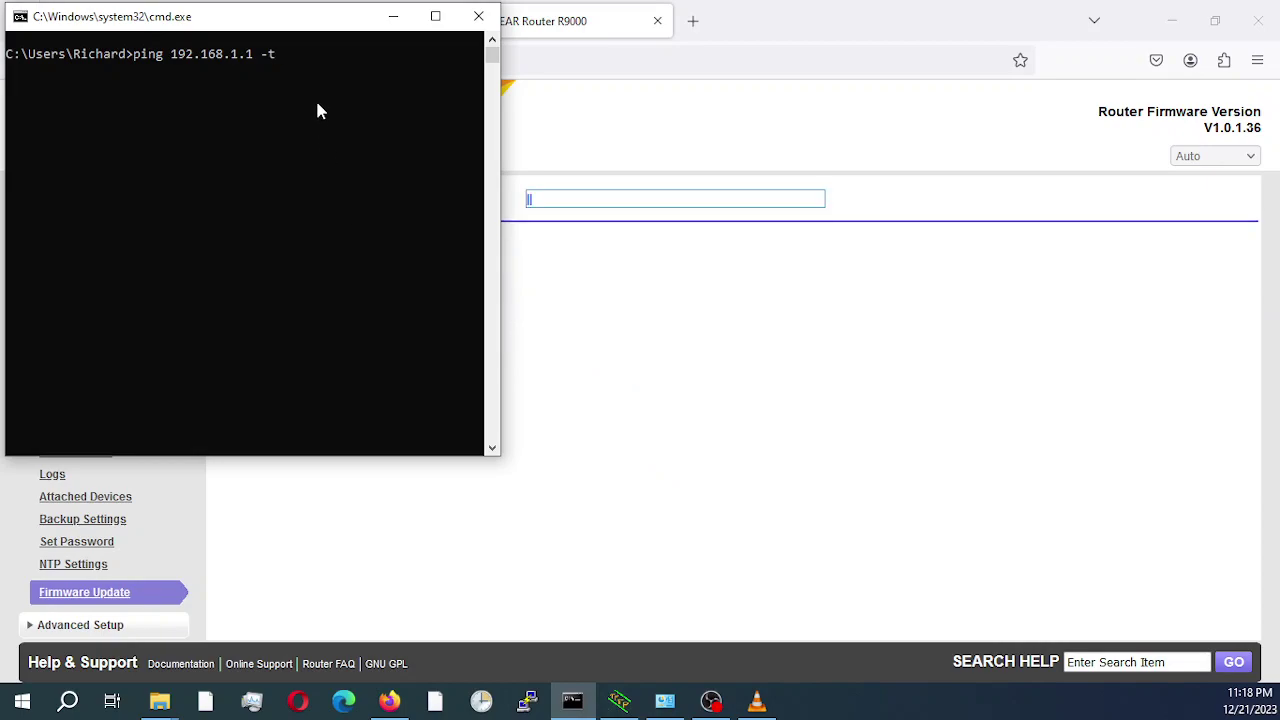
key("Return")
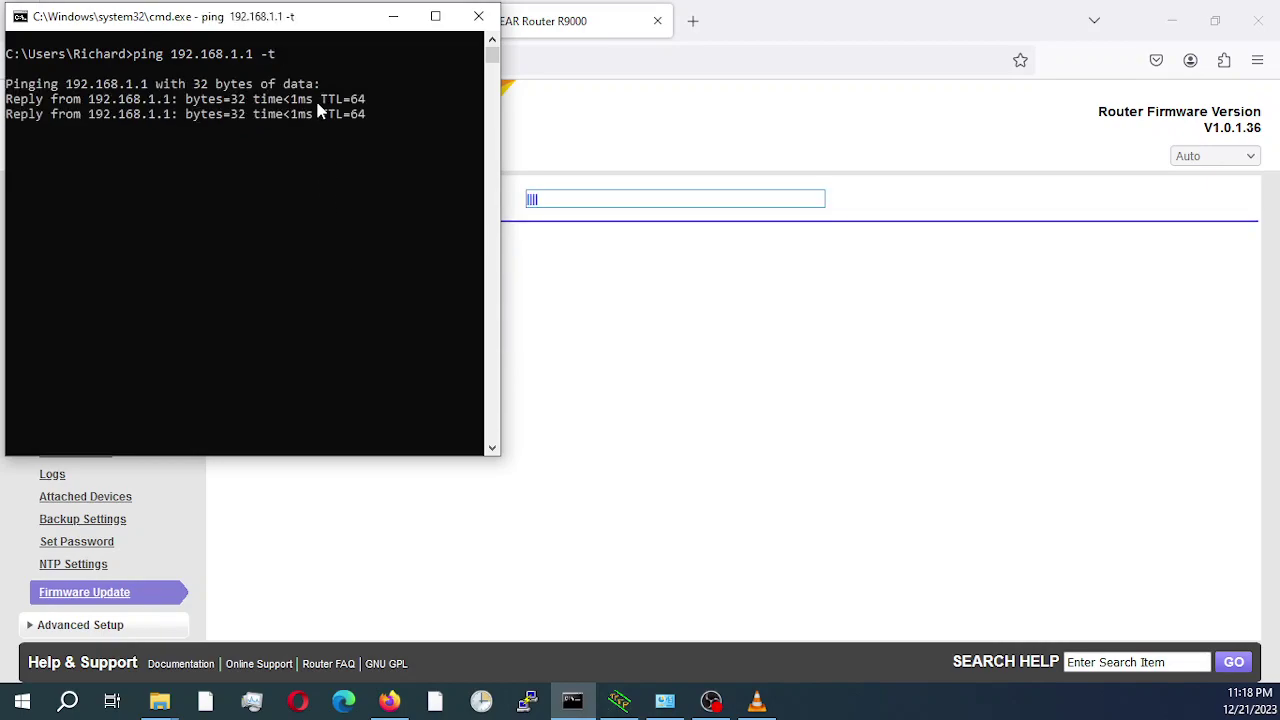
left_click_drag(316, 25, 311, 251)
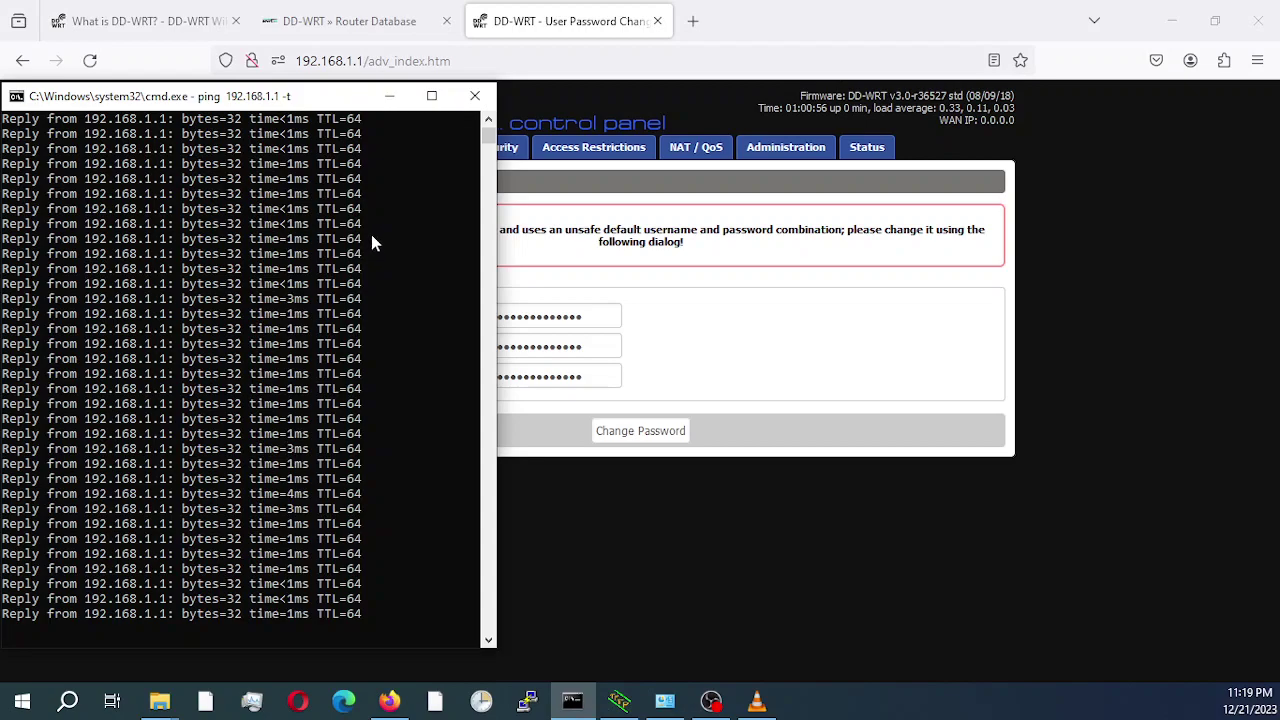
left_click(780, 22)
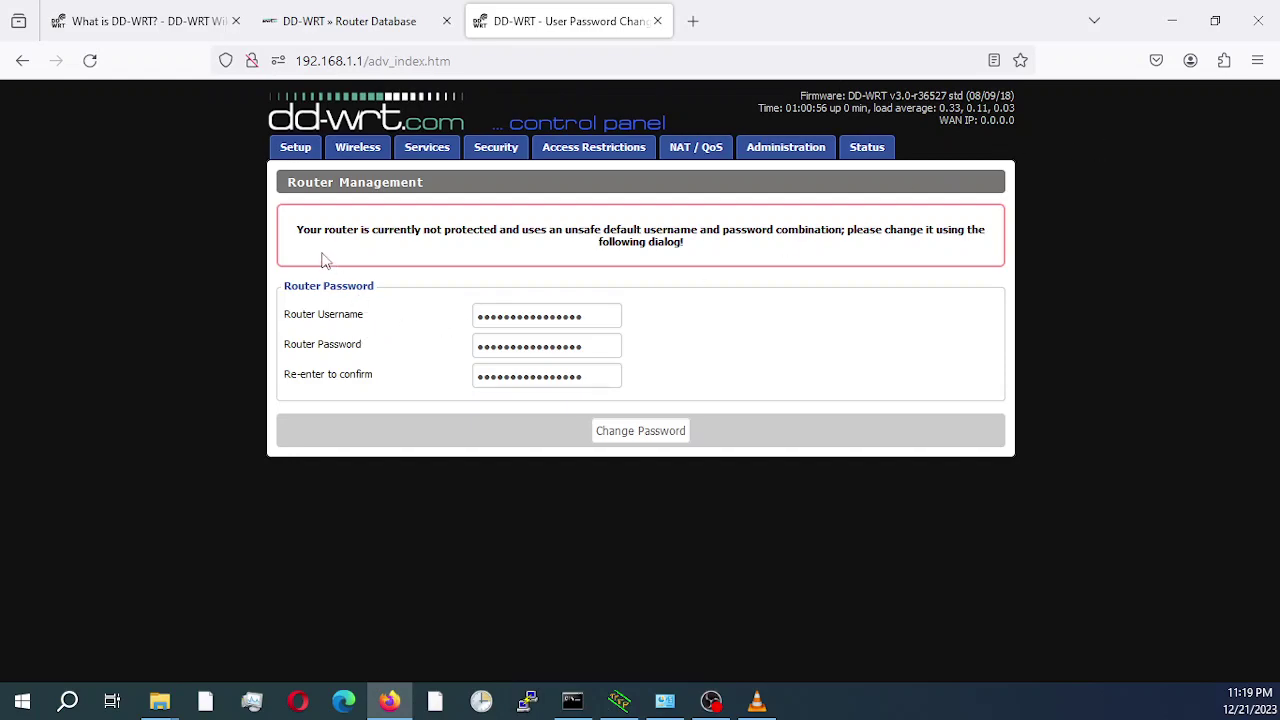
Replace the default router username and password with new credentials, confirm the password, and save.
left_click_drag(594, 315, 457, 322)
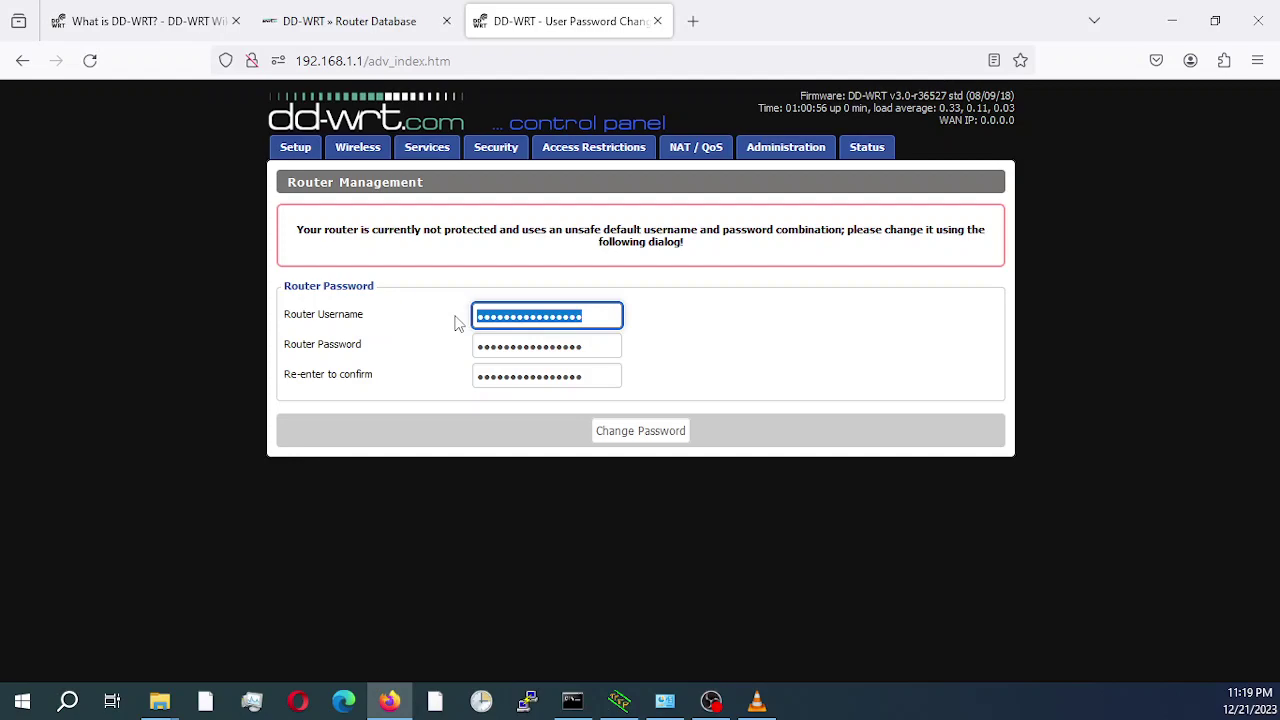
type("admin")
key("Tab")
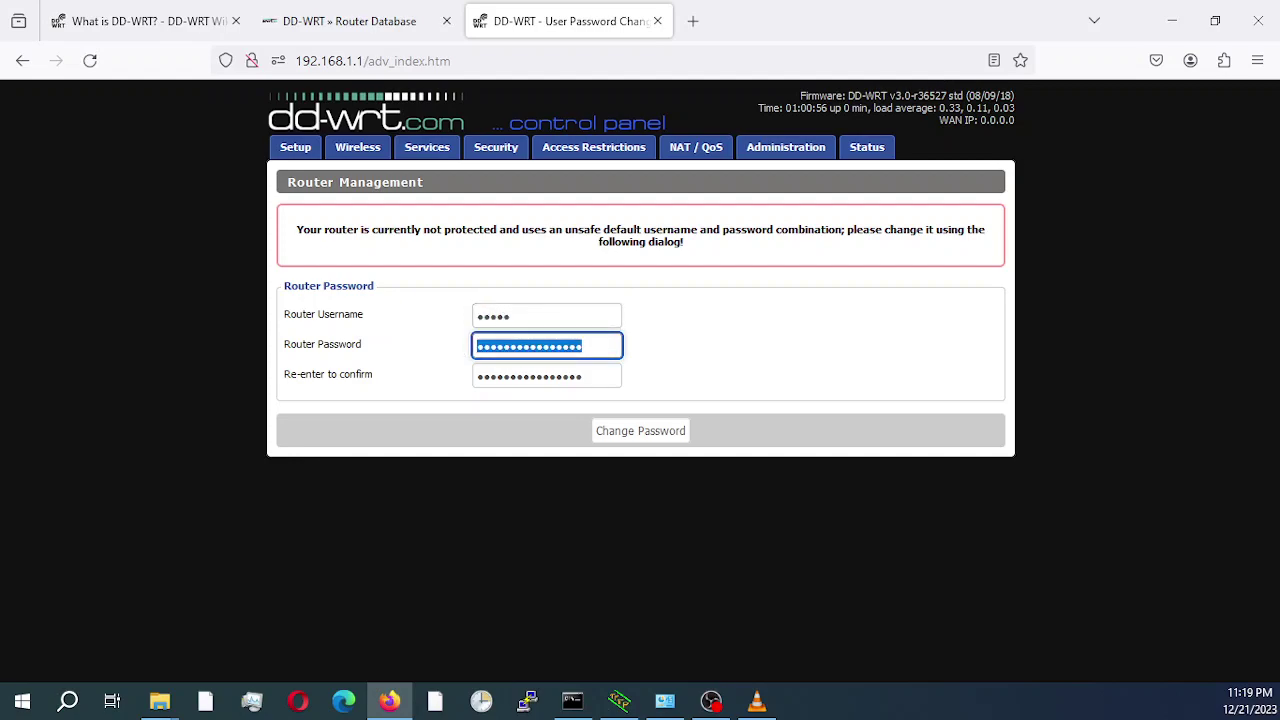
type("admin")
key("Tab")
type("ad")
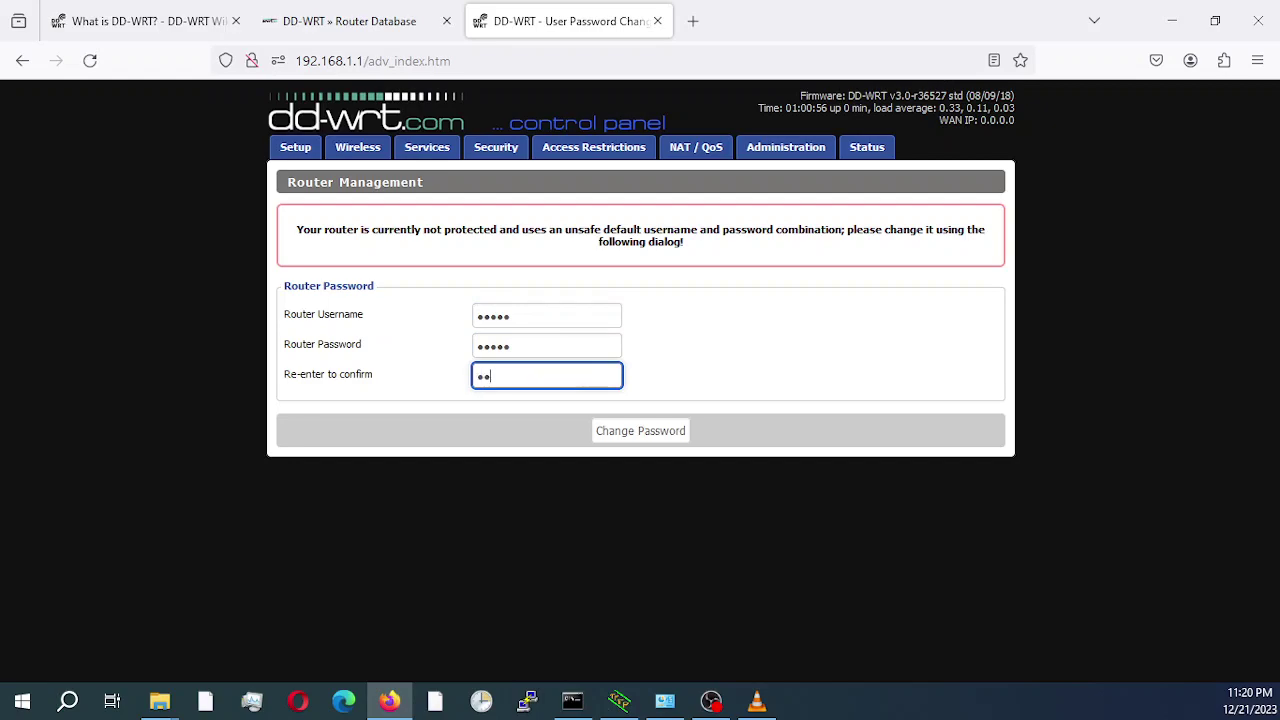
type("min")
left_click(655, 432)
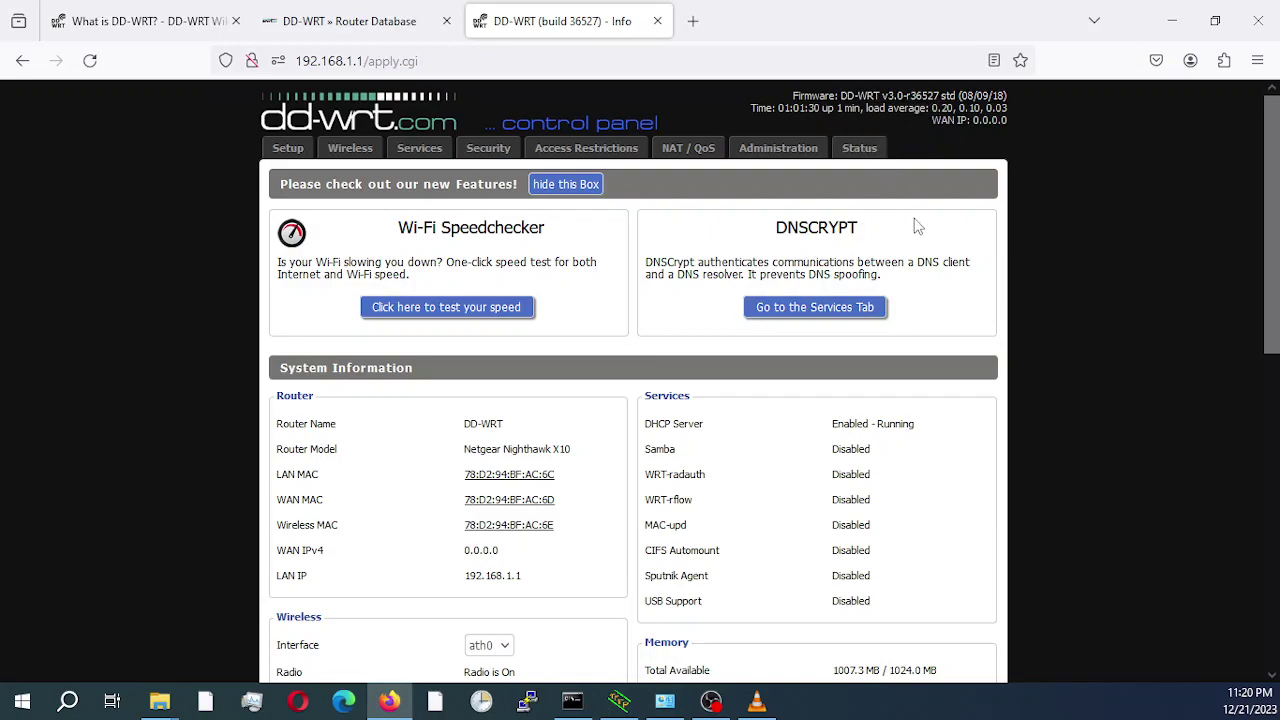
Sign in to the DD-WRT Administration section with the router credentials.
left_click(781, 155)
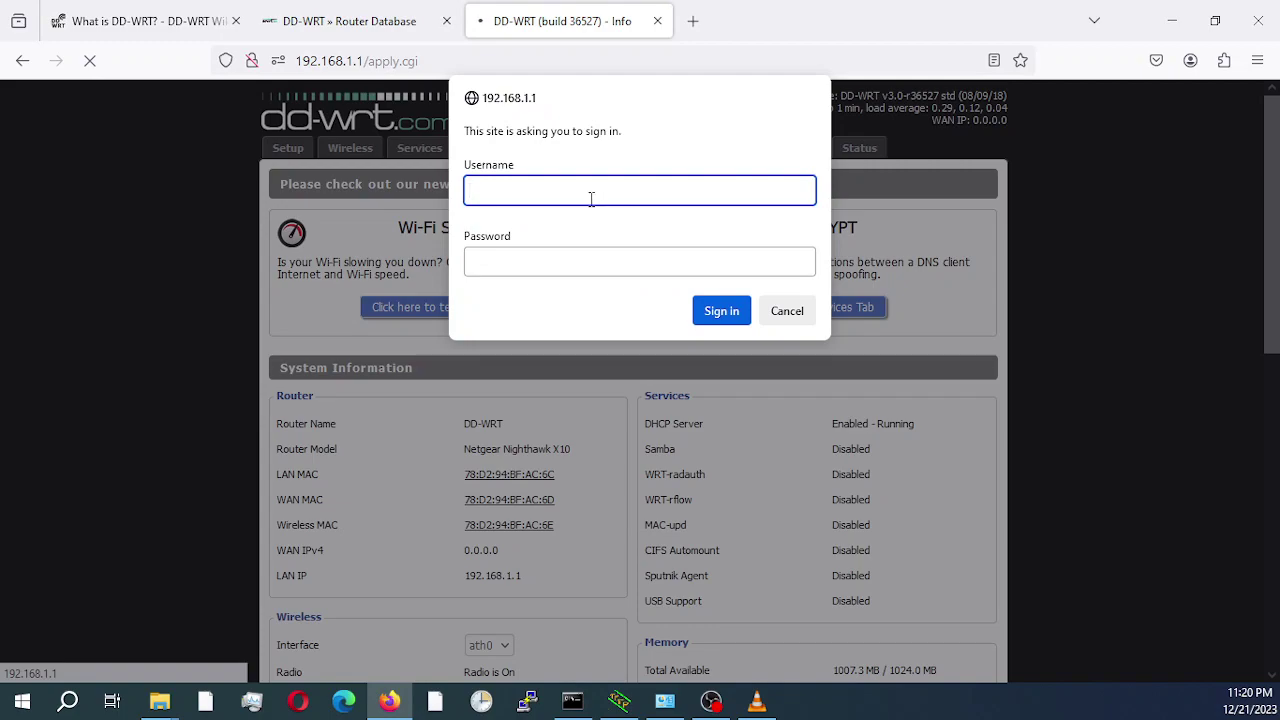
type("admin")
key("Tab")
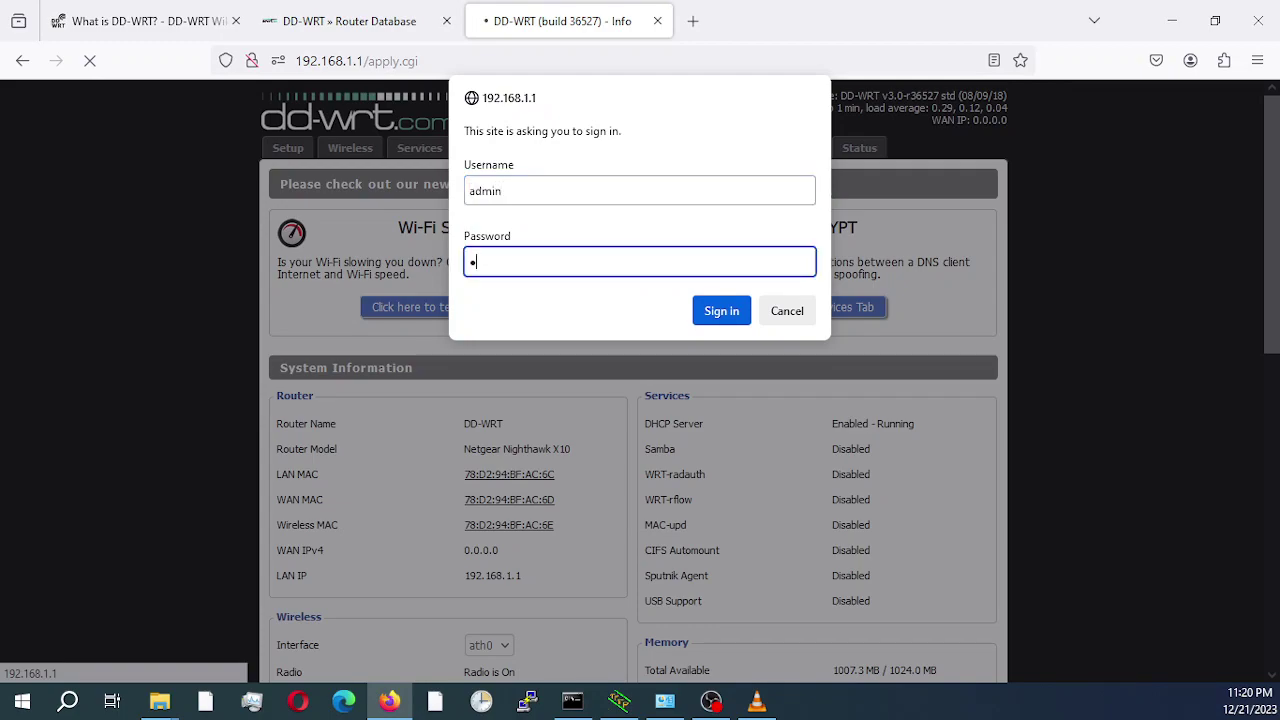
left_click(737, 310)
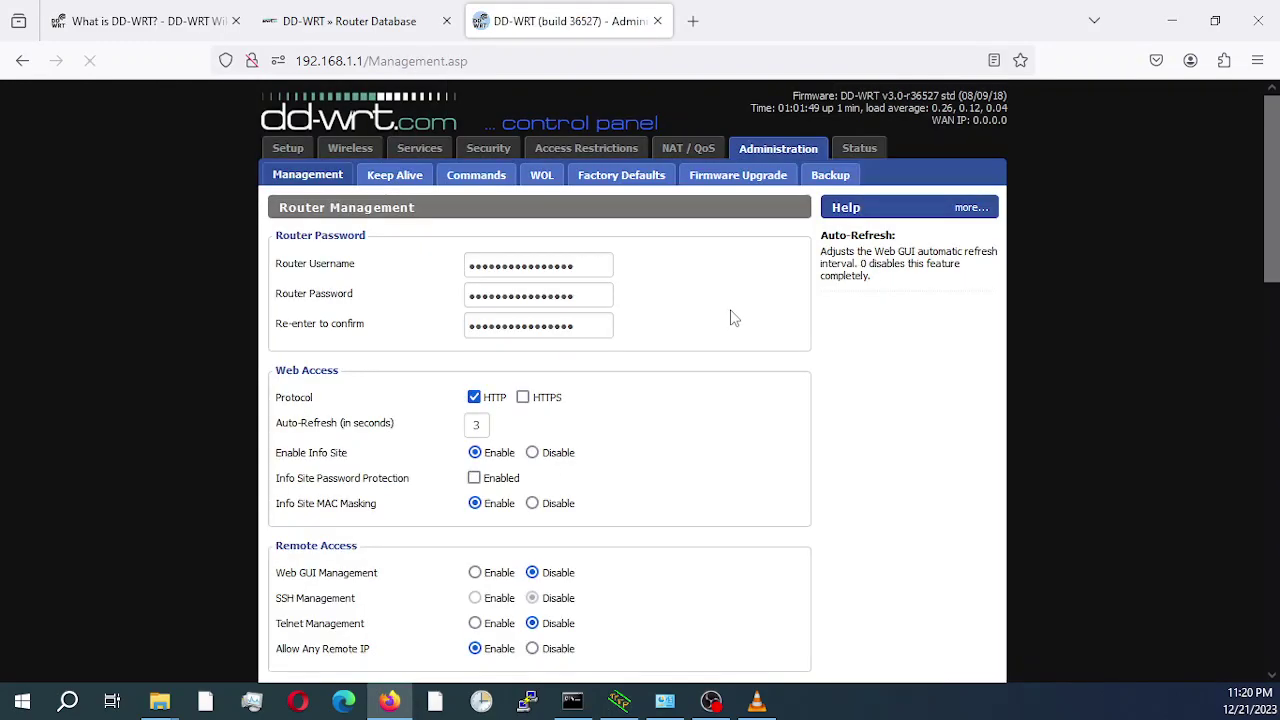
Flash r9000-webupgrade - 36527.bin from Firmware Upgrade, keeping Don't reset after flashing.
left_click(738, 178)
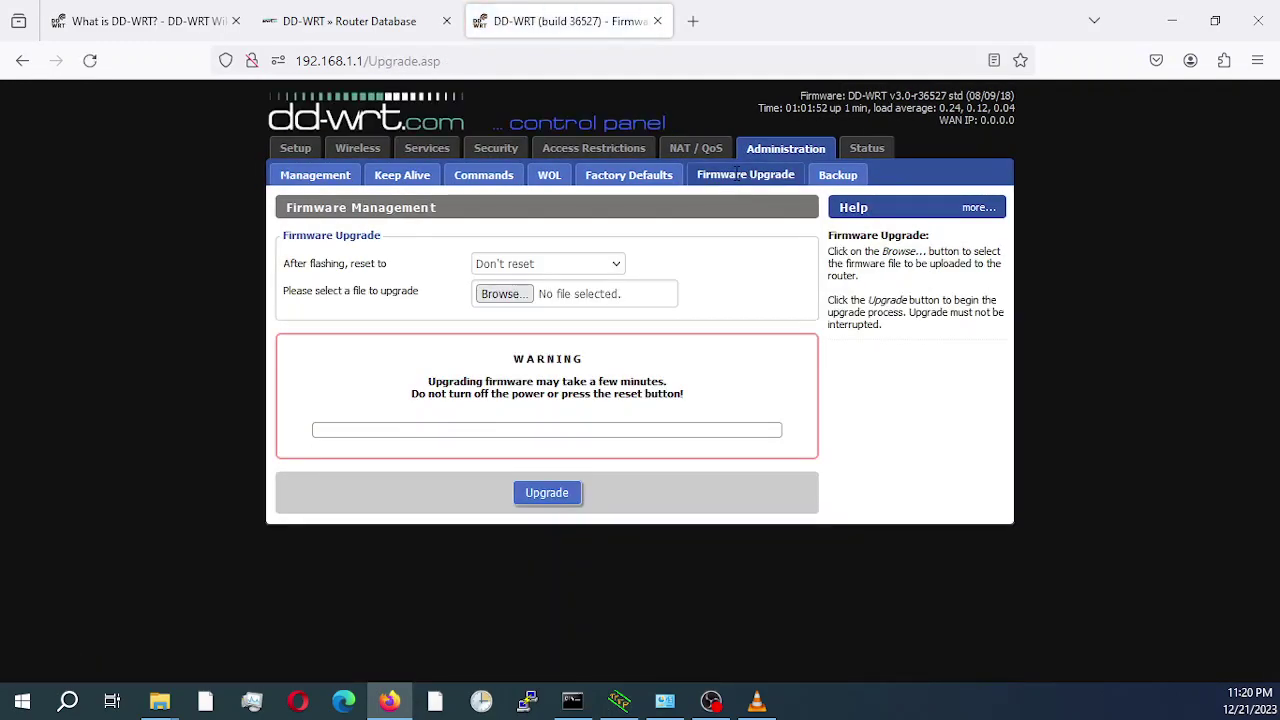
left_click(503, 294)
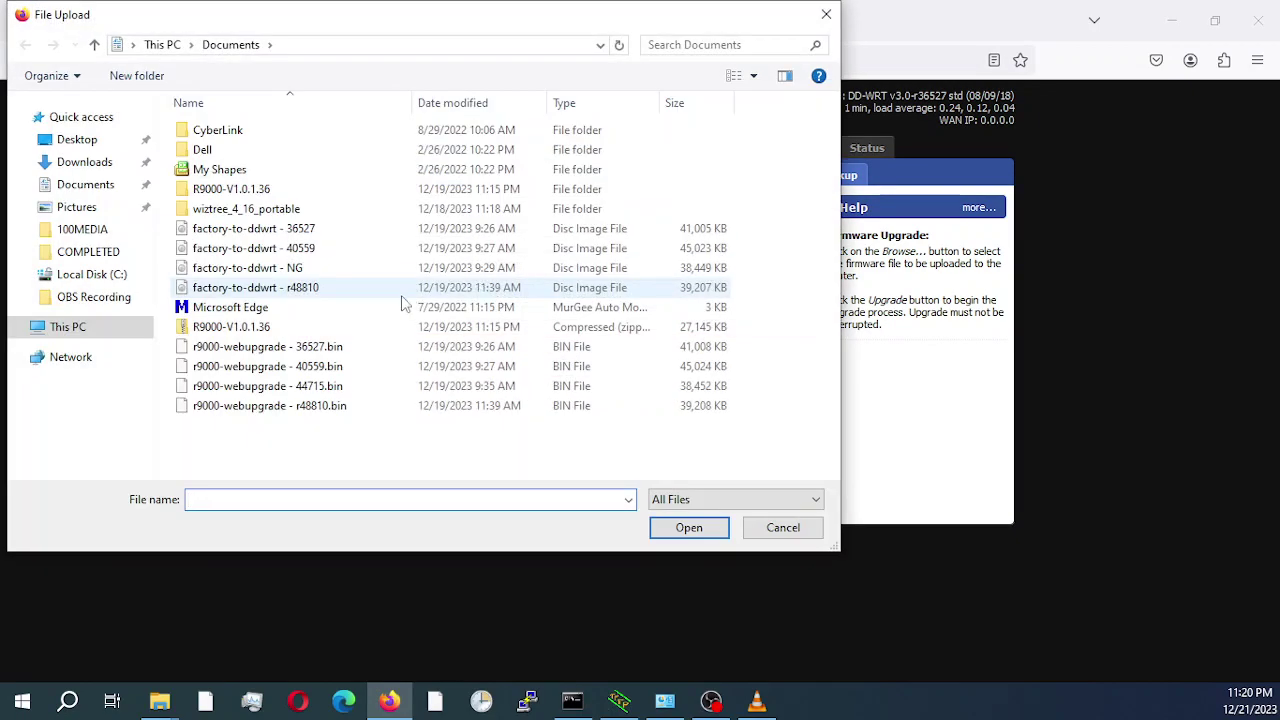
left_click(265, 350)
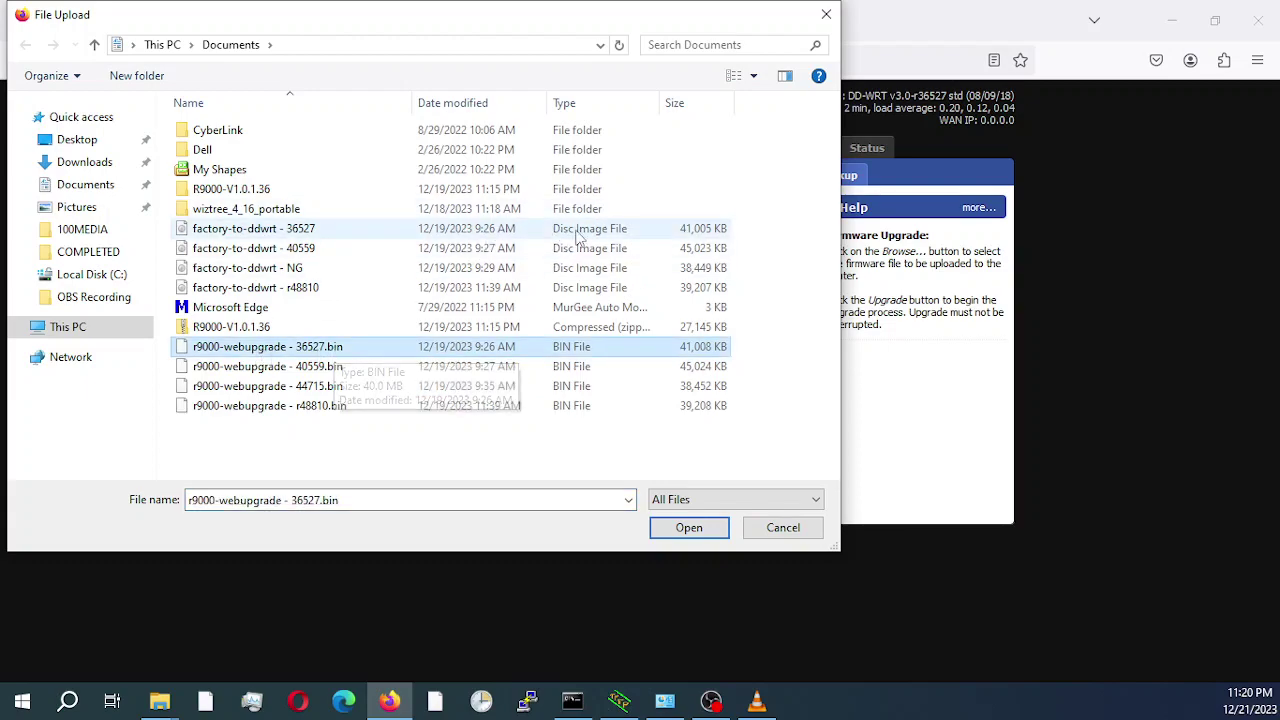
left_click(688, 528)
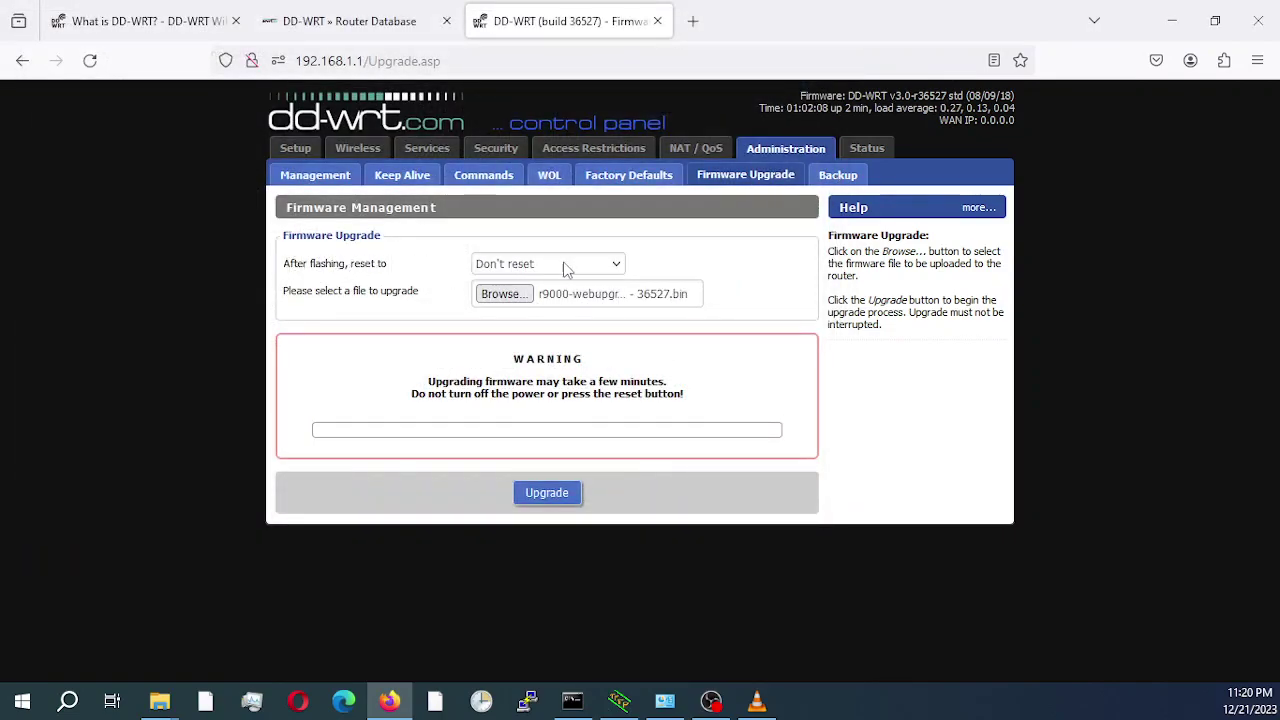
left_click(619, 266)
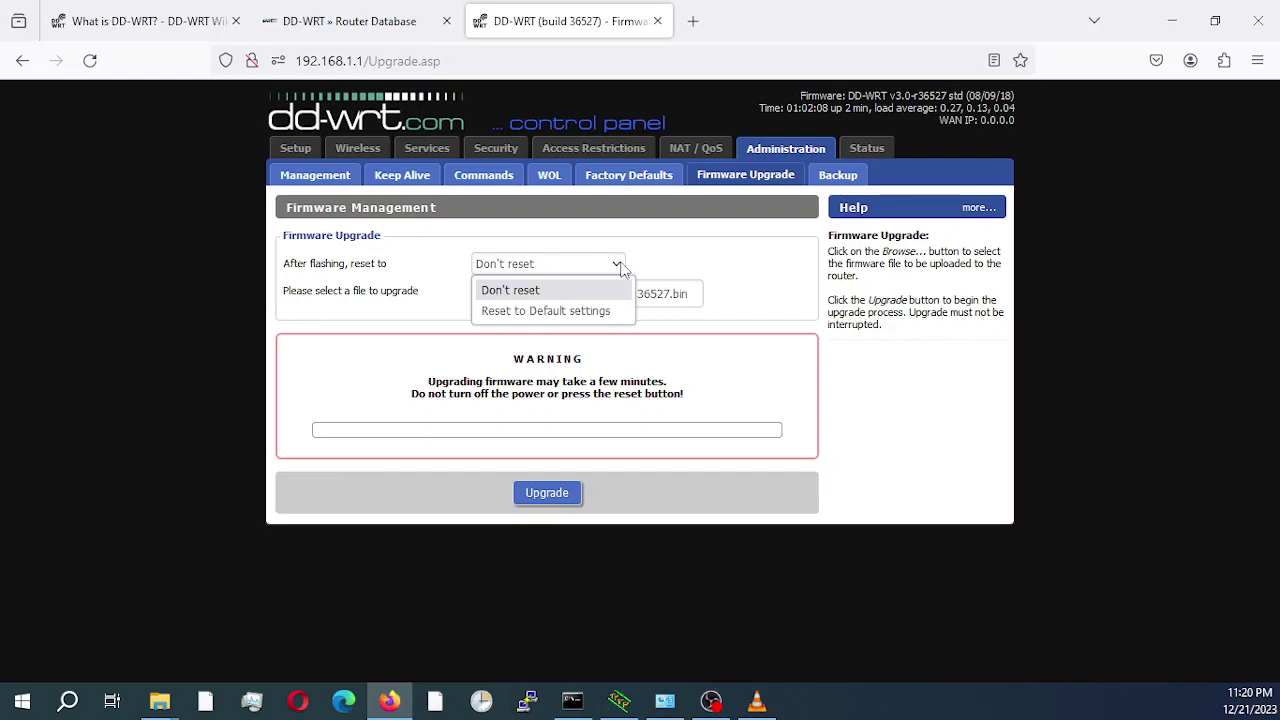
left_click(620, 266)
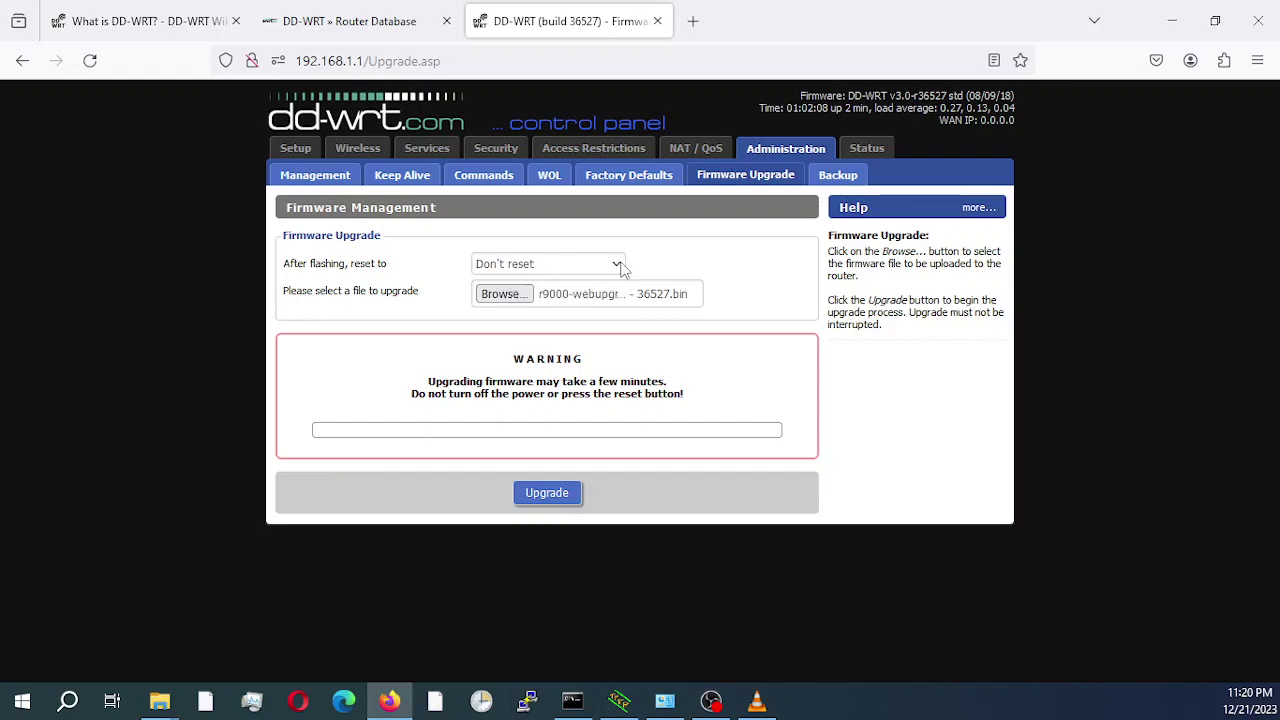
left_click(547, 494)
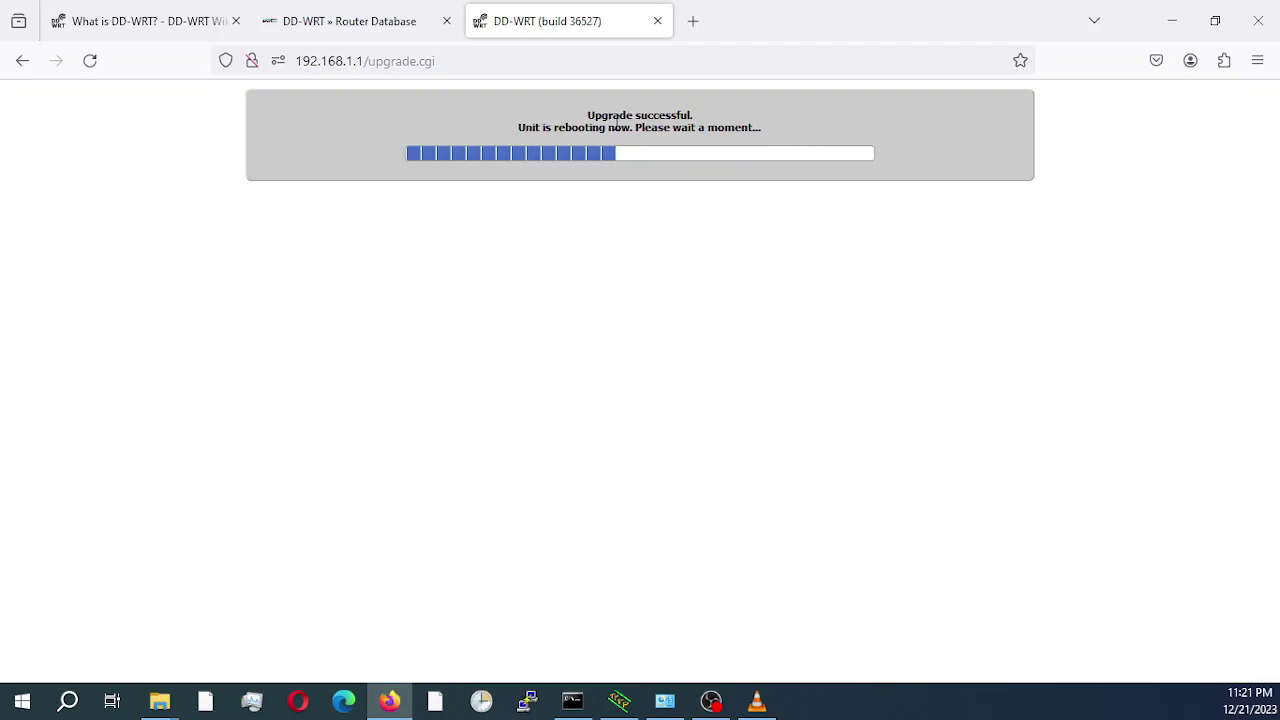
Watch the ping to 192.168.1.1 until the router replies again after rebooting.
left_click(573, 702)
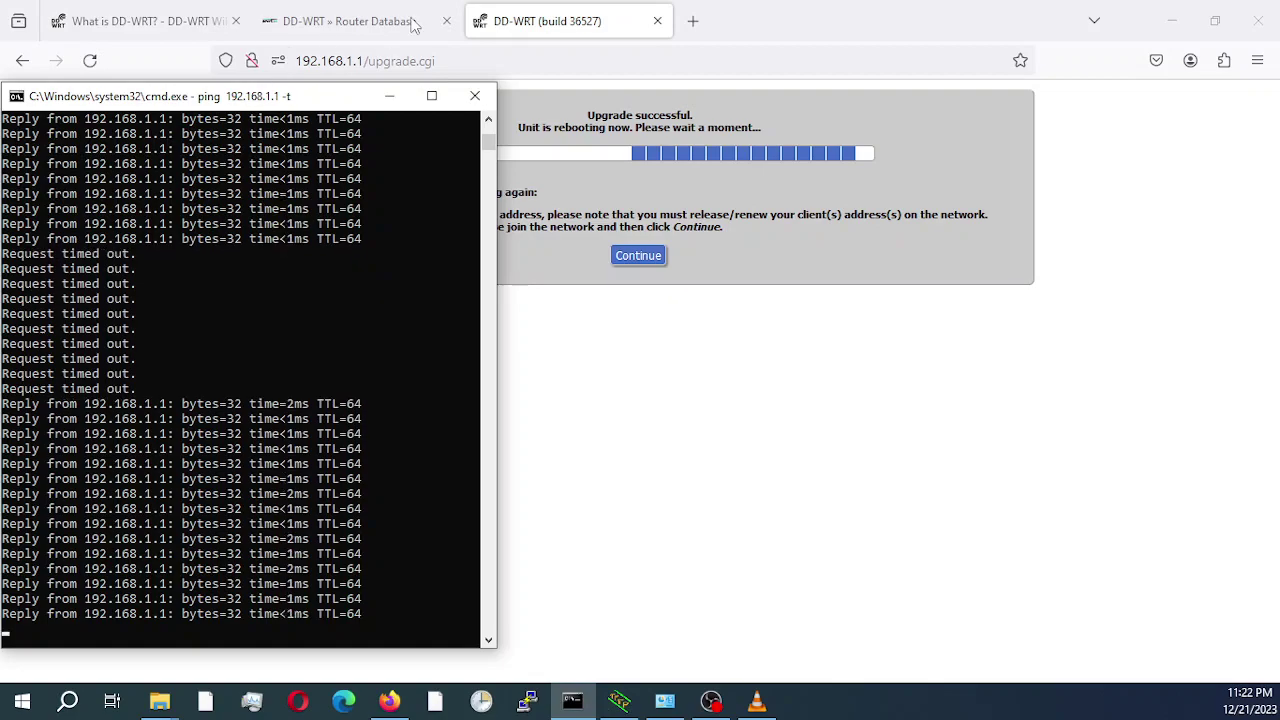
Continue from the upgrade-successful page to the DD-WRT Basic Setup page on build 36527.
left_click(640, 258)
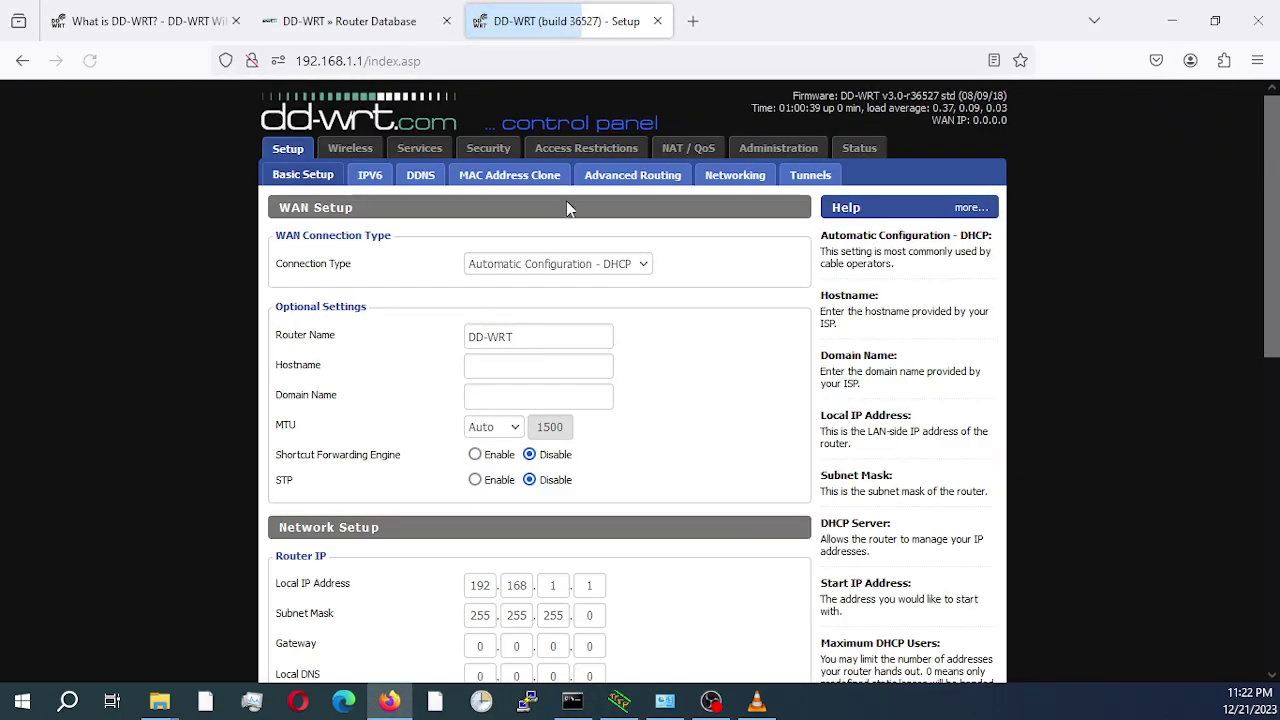